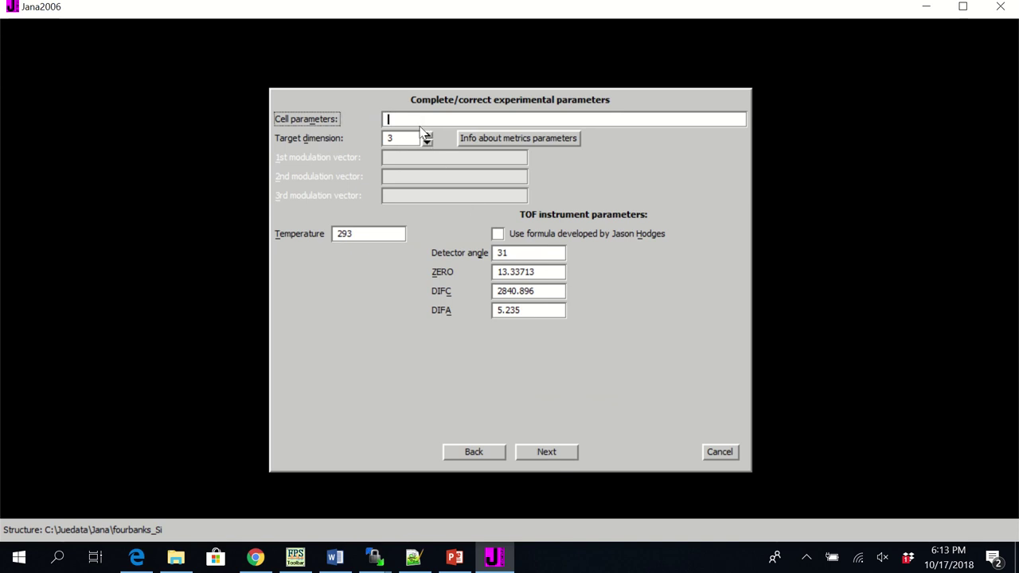
- Enter the cell parameters 5.43123 5.43123 5.43123 90 90 90 and finish the first bank's import
text(5.43123 5.43123 5.43123 90 90 90)
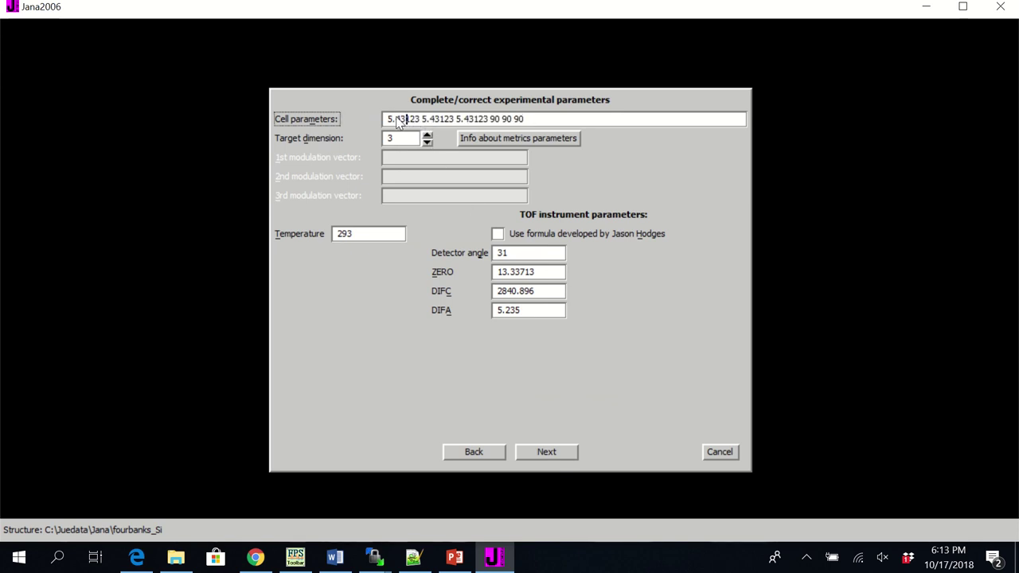
drag(388, 120, 512, 121)
click(537, 121)
click(553, 450)
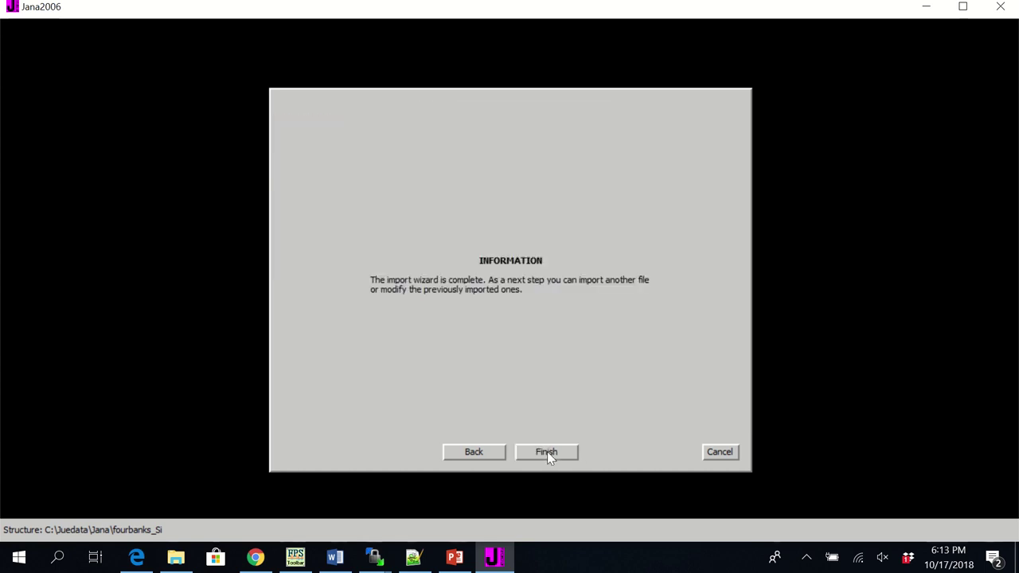
click(547, 451)
- Start another TOF/ED powder data import with bank3.dat as the source file in TOF free format
click(679, 319)
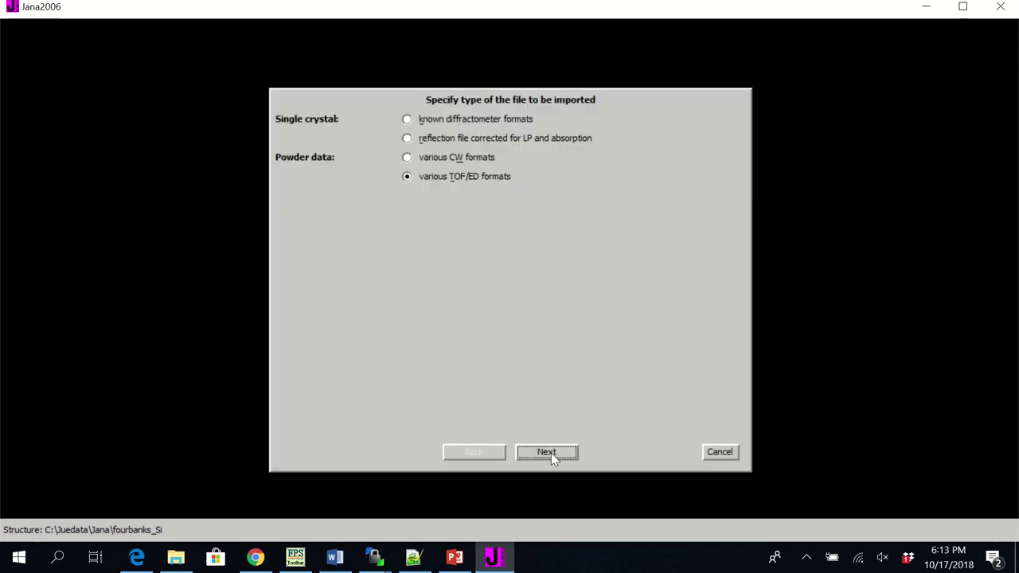
click(549, 454)
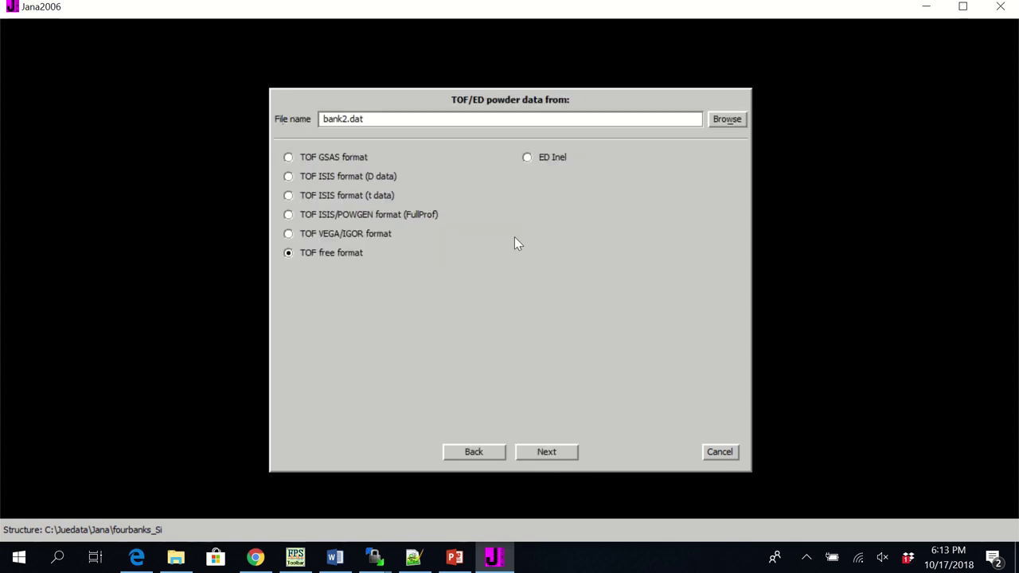
click(727, 118)
double_click(561, 156)
click(552, 457)
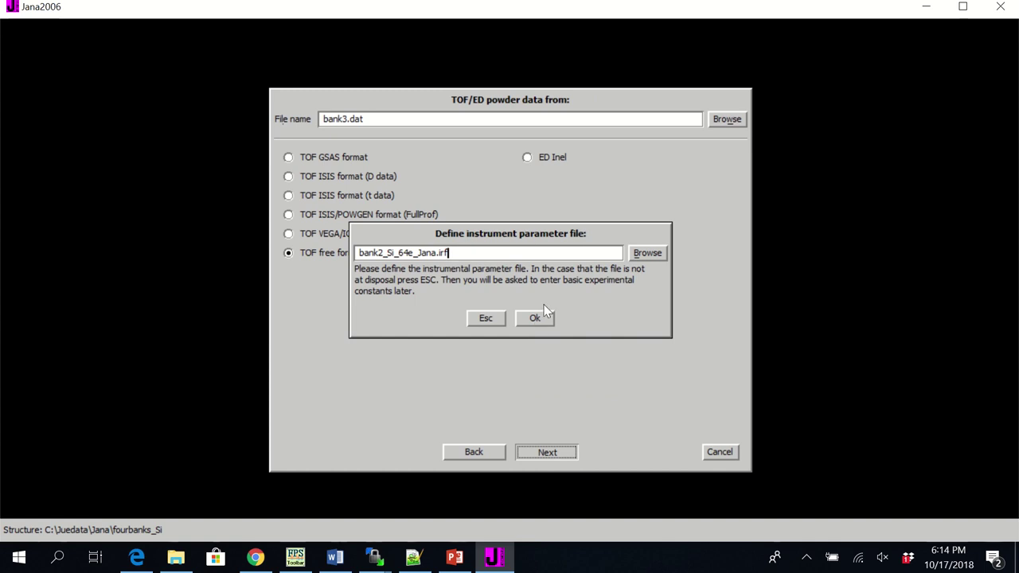
- Assign bank3_Si_64e_Jana.irf as the instrument parameter file, accept the experimental parameters and finish the bank3 import
click(649, 254)
double_click(579, 154)
click(537, 318)
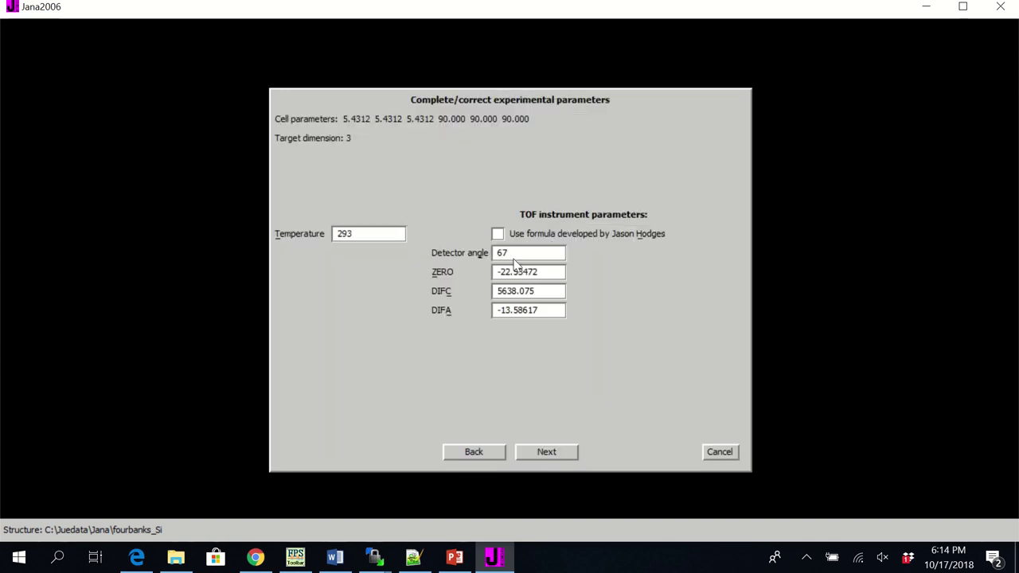
click(544, 452)
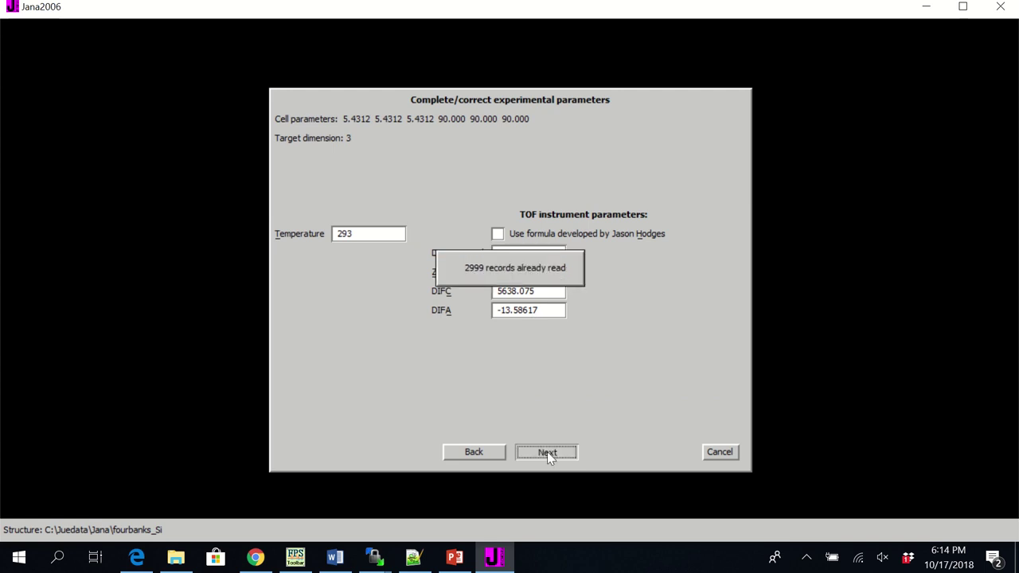
click(558, 454)
- Start another TOF/ED powder data import with bank4.dat as the source file in TOF free format
click(673, 319)
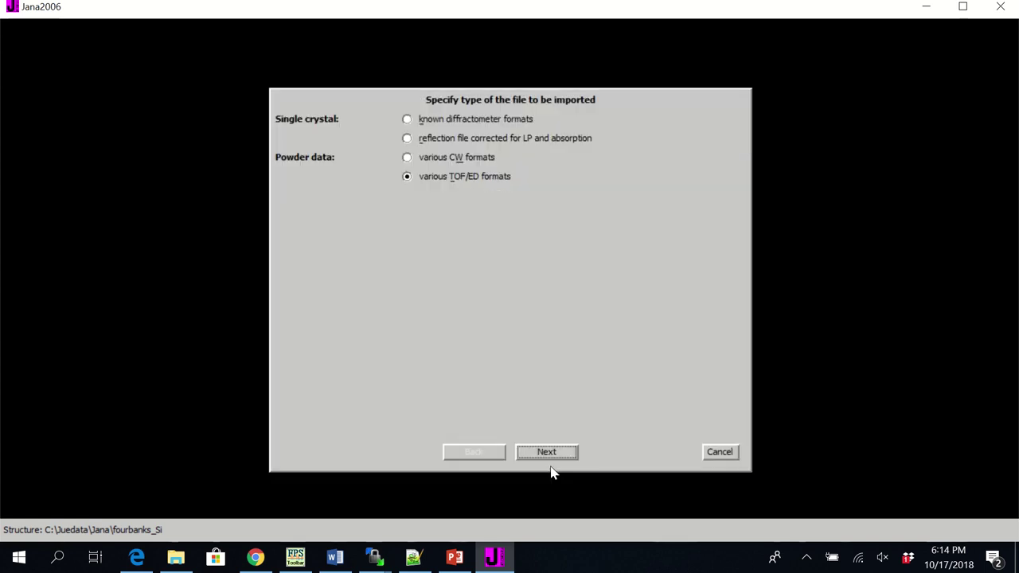
click(562, 455)
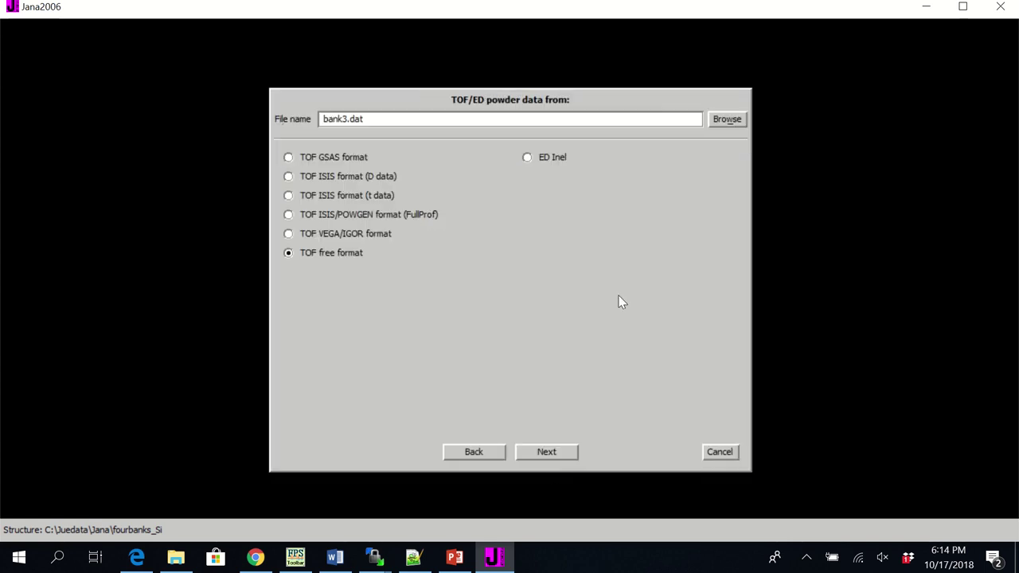
click(718, 125)
double_click(548, 173)
click(554, 452)
- Assign bank4_Si_64e_Jana.irf as the instrument parameter file, accept the experimental parameters and finish the bank4 import
click(646, 253)
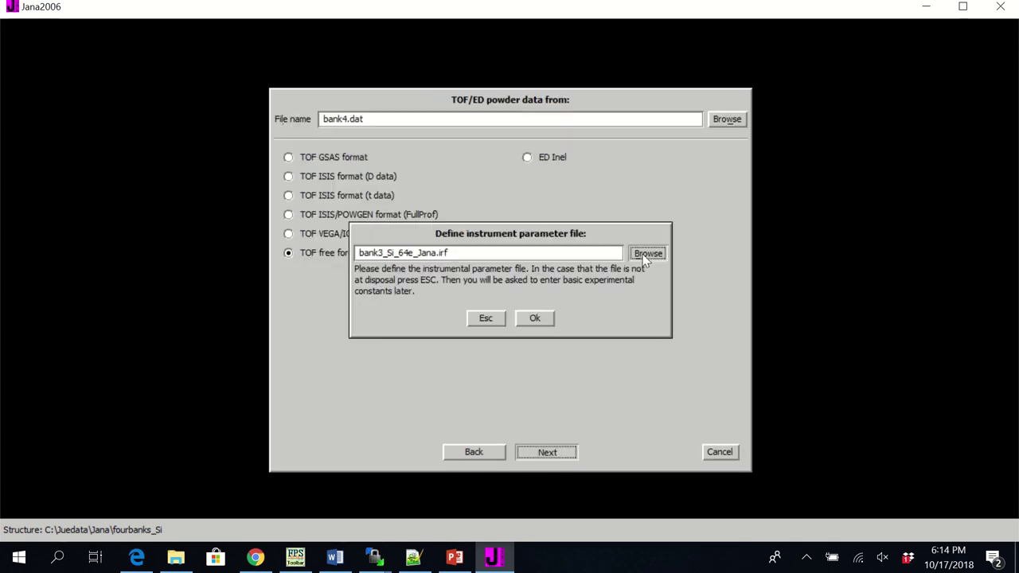
double_click(571, 168)
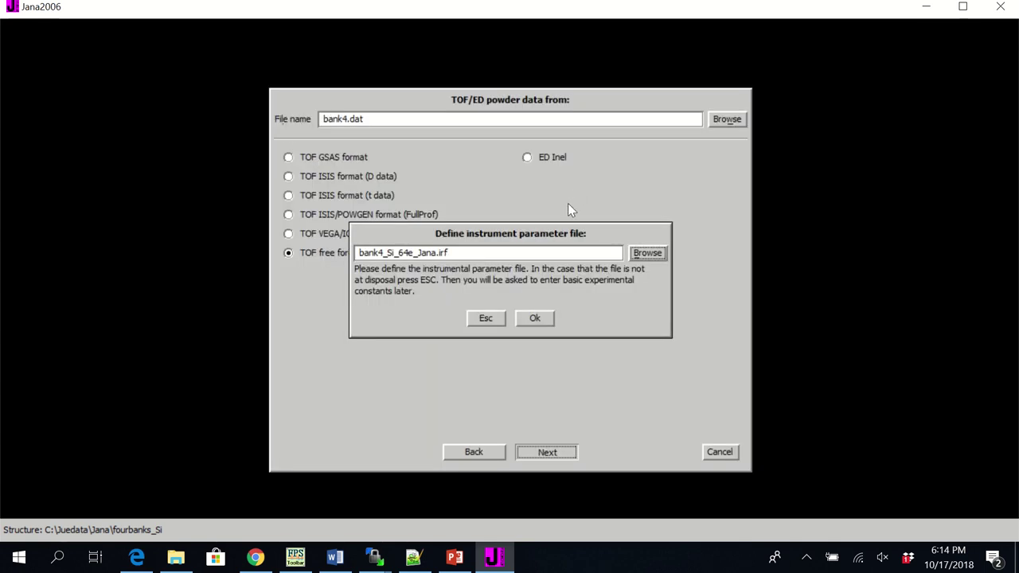
click(536, 319)
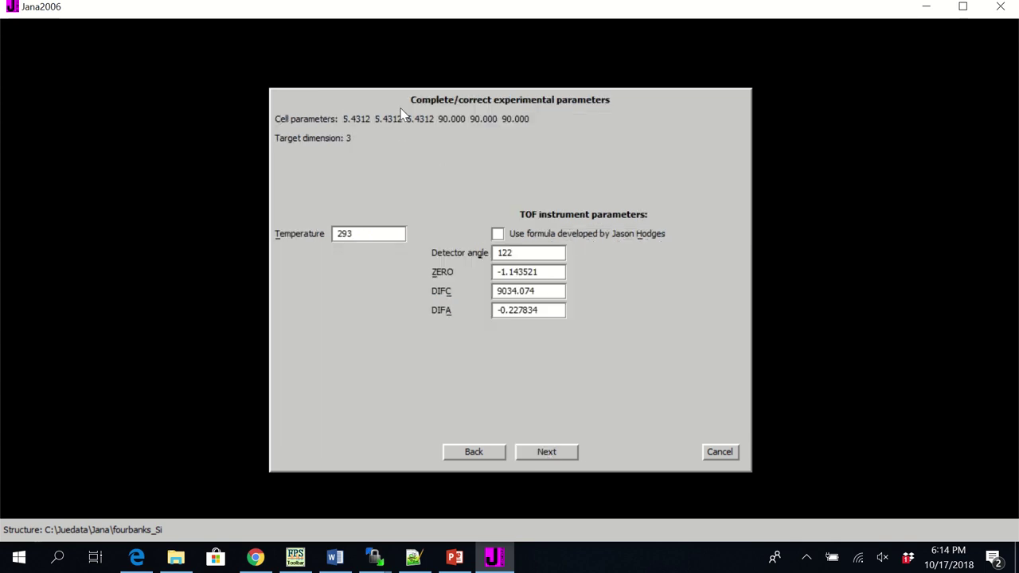
click(548, 451)
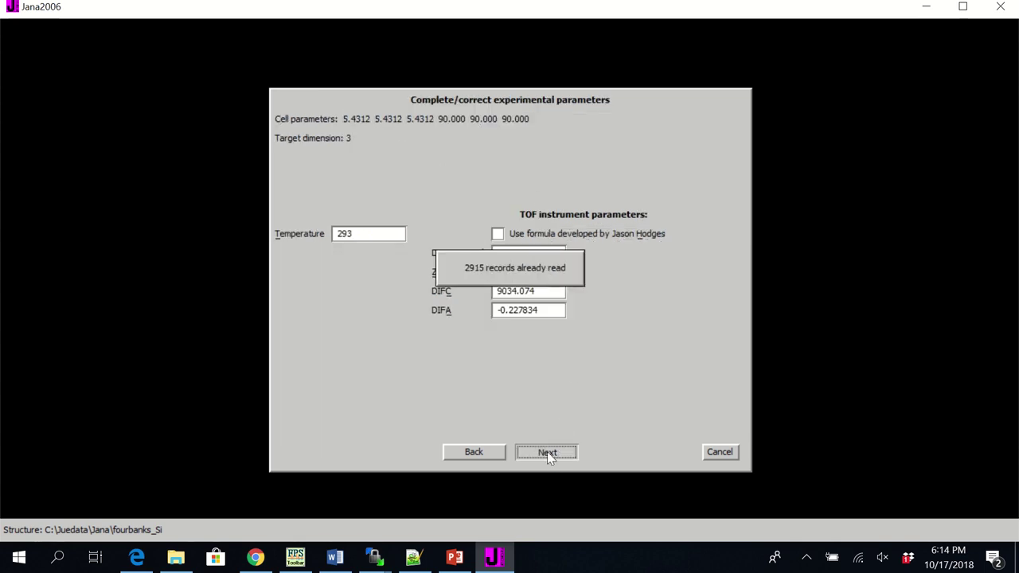
click(548, 452)
- Start another TOF/ED powder data import with bank5.dat as the source file in TOF free format
click(697, 317)
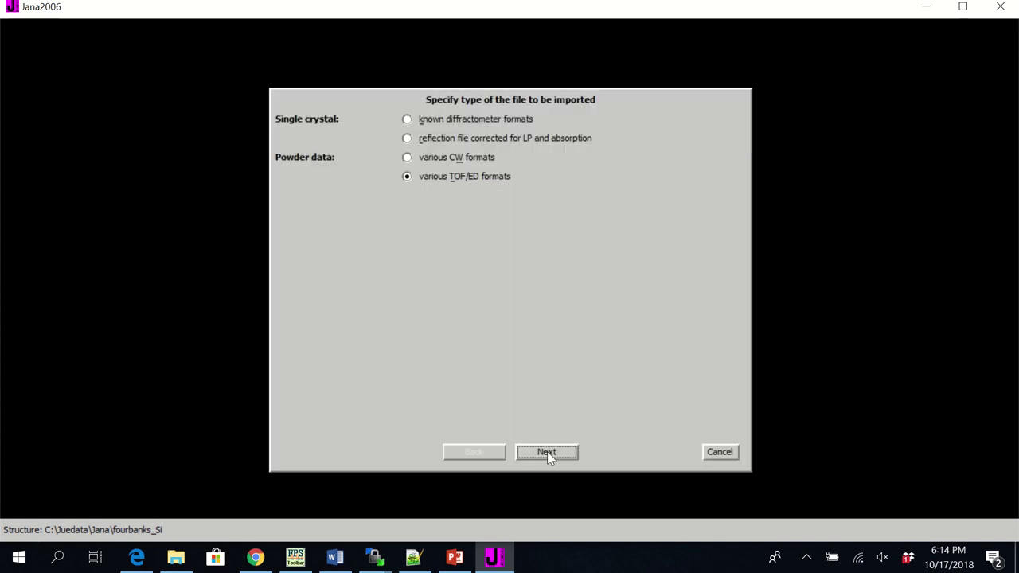
click(547, 454)
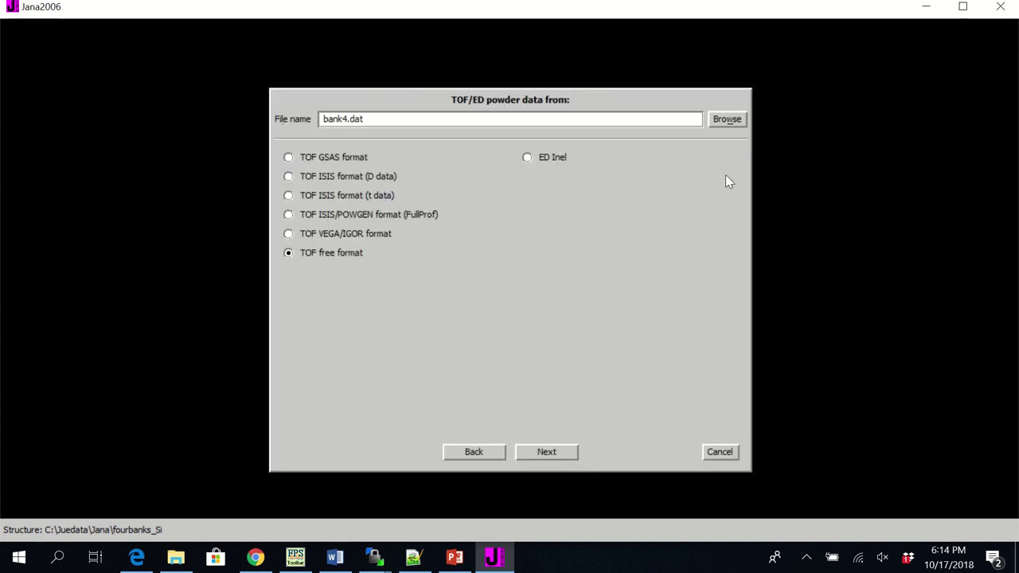
click(727, 118)
double_click(552, 190)
click(545, 453)
- Assign bank5_Si_64e_Jana.irf as the instrument parameter file, accept the experimental parameters and finish the bank5 import
click(536, 318)
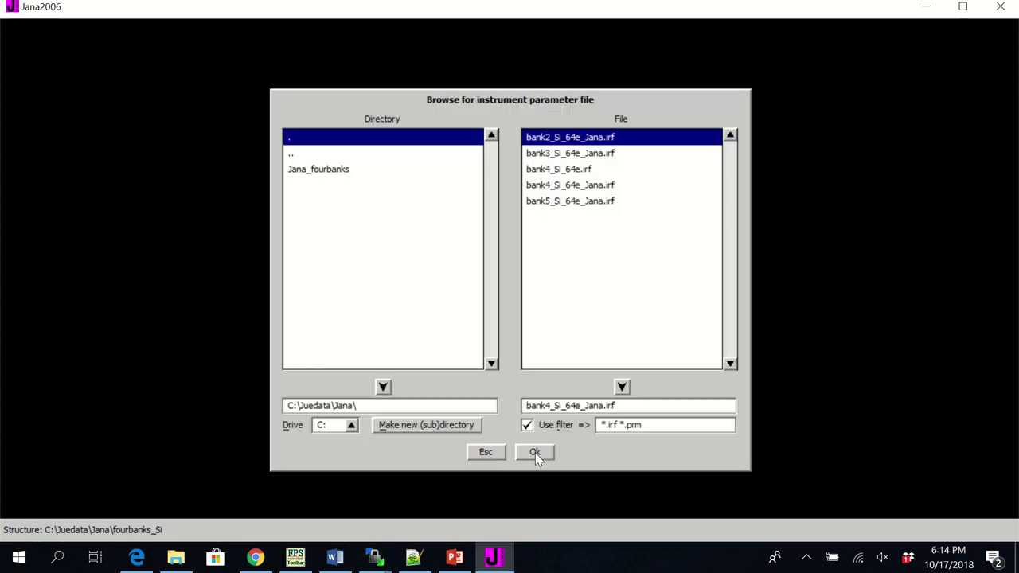
double_click(588, 205)
click(544, 319)
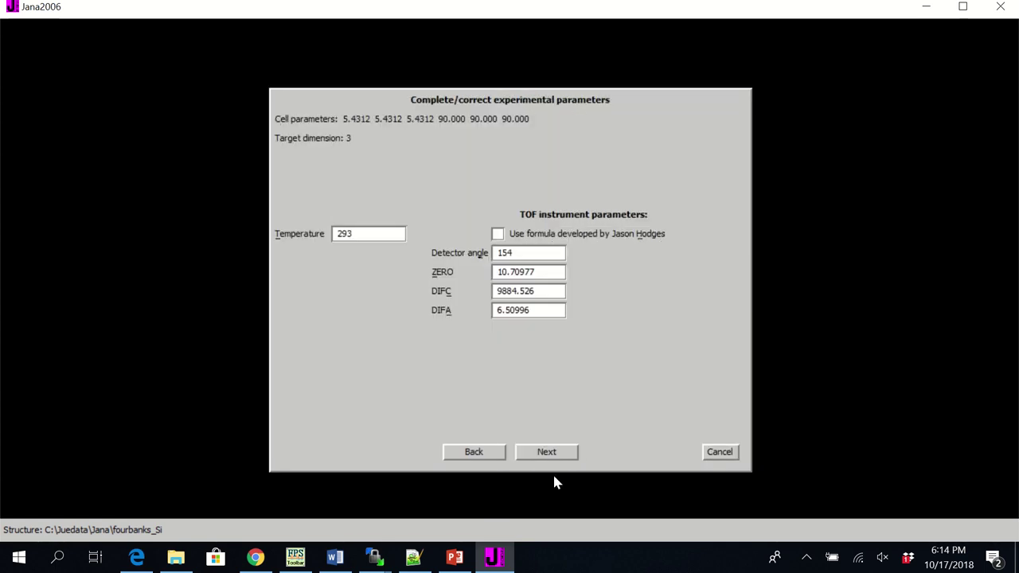
click(550, 455)
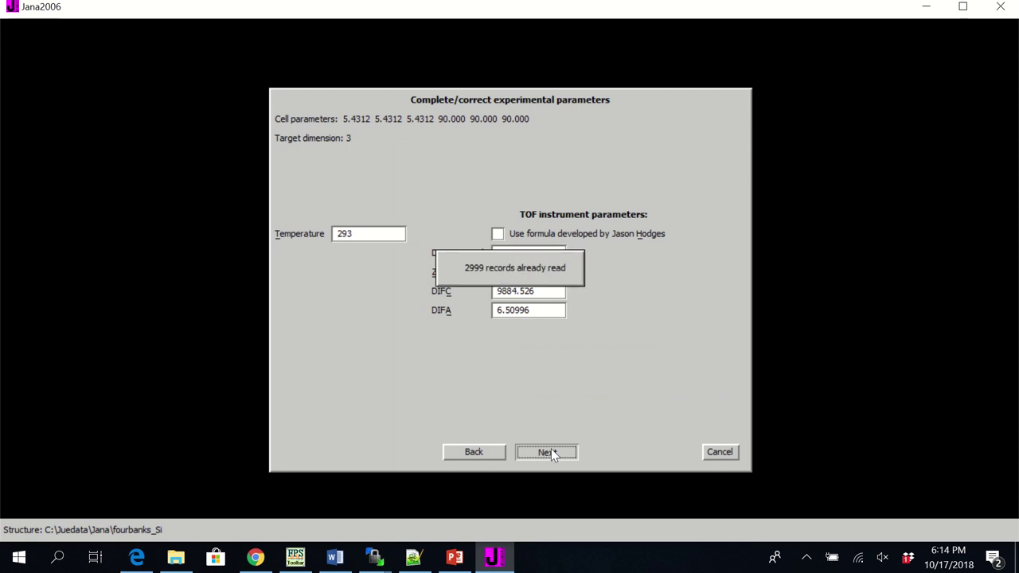
click(547, 451)
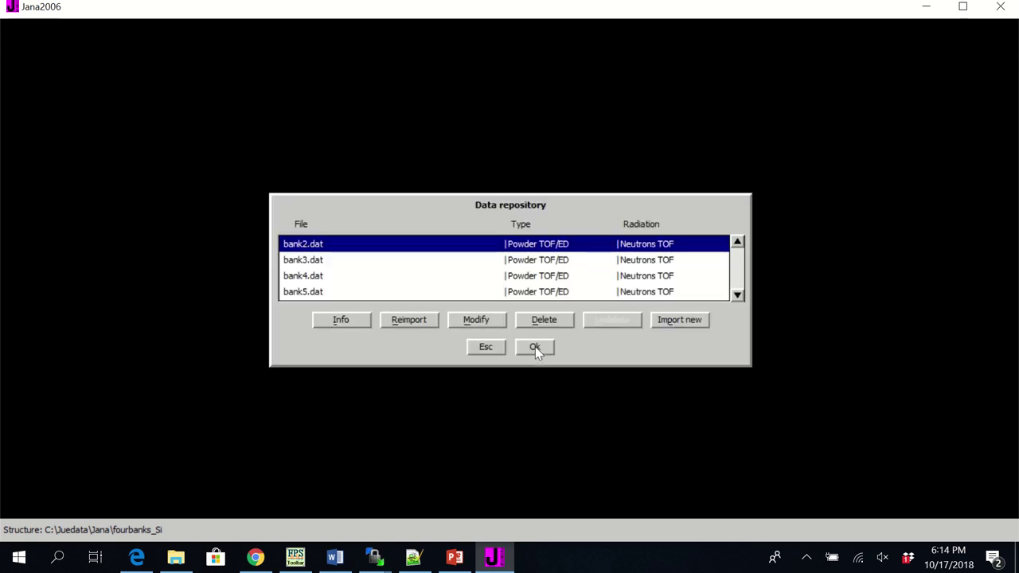
- Accept the four imported banks in the data repository and choose to proceed without the refinement wizard
click(558, 261)
click(550, 276)
click(548, 291)
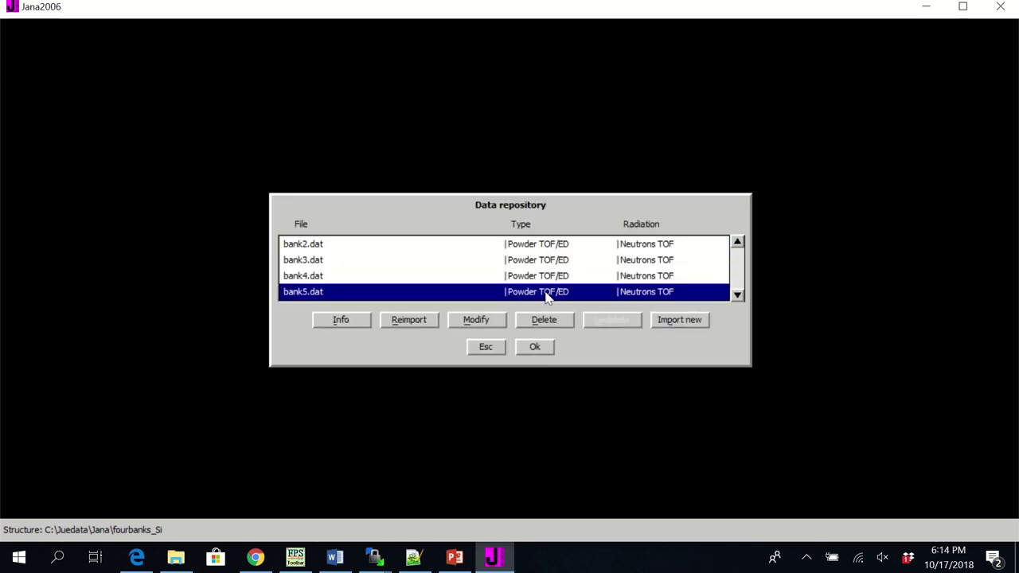
click(544, 244)
click(536, 351)
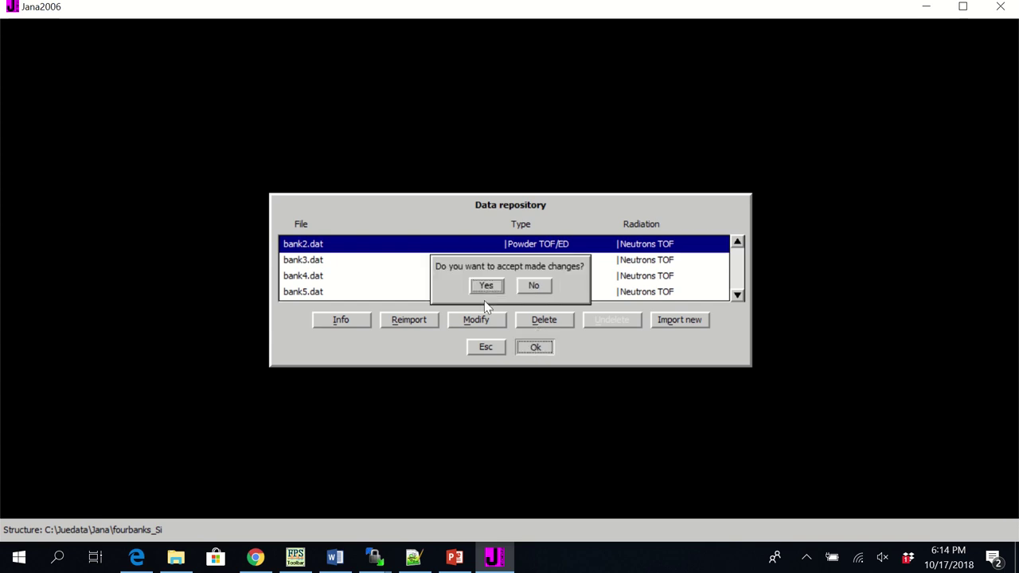
click(487, 287)
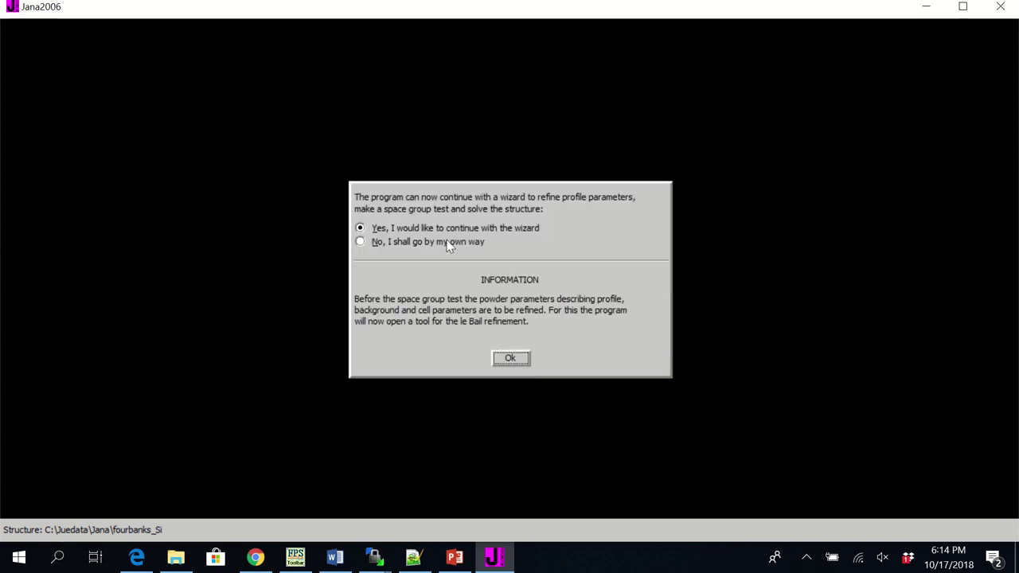
click(449, 246)
click(508, 359)
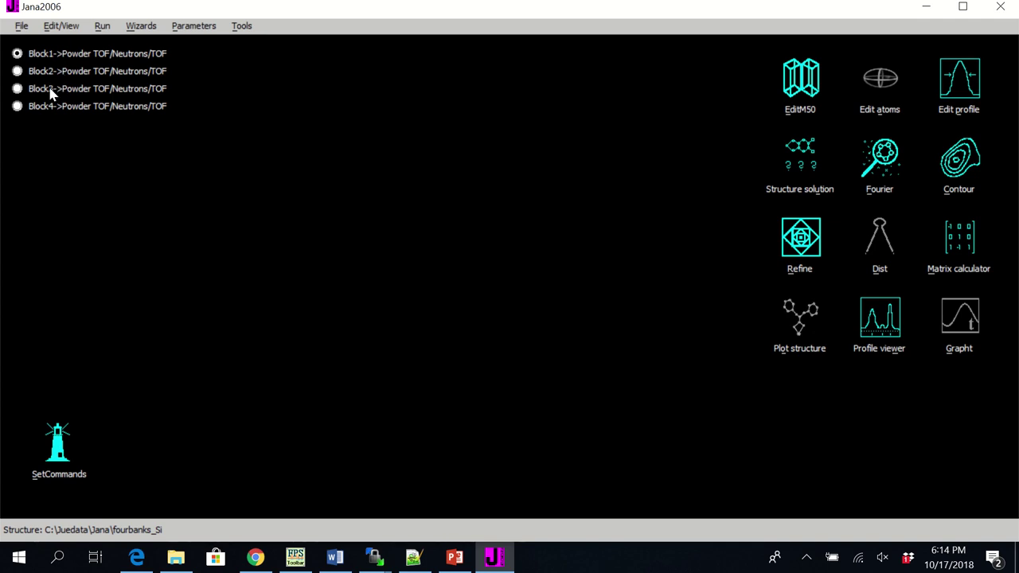
- Exclude the regions above about t = 14.3 and below about t = 1.0 in the Block1 powder profile and save the changes
click(896, 321)
drag(676, 442, 882, 384)
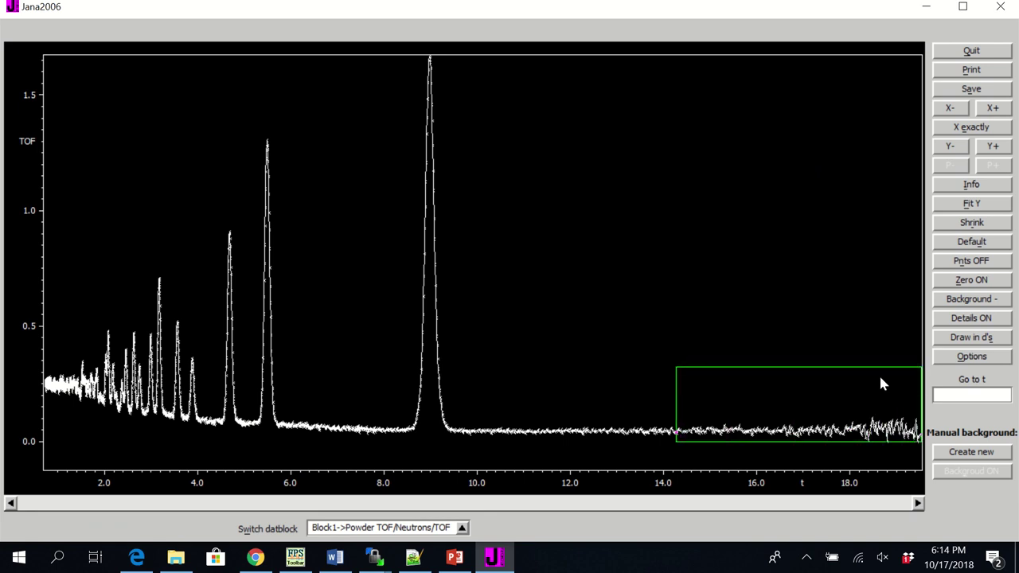
click(450, 274)
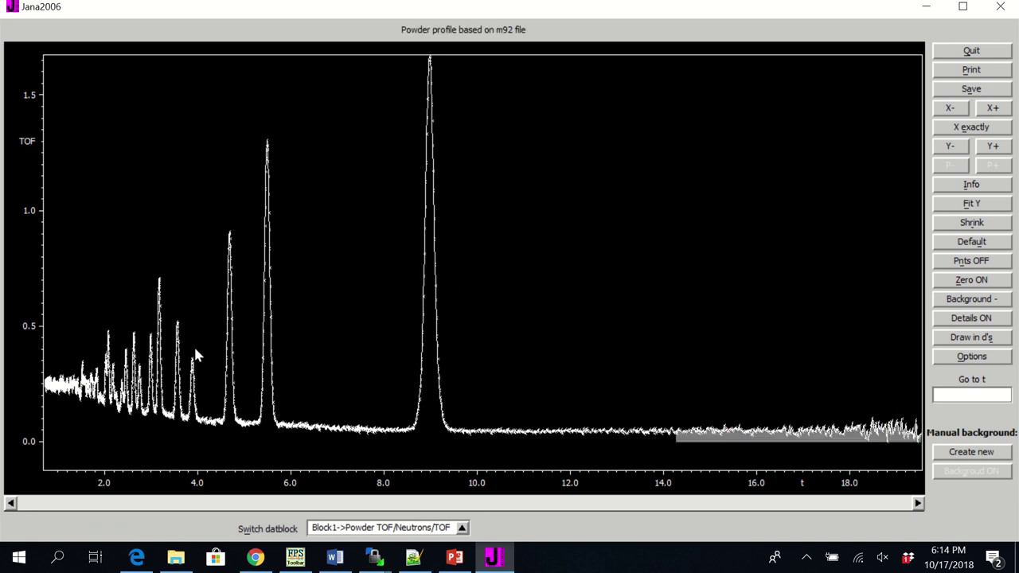
drag(59, 442, 45, 355)
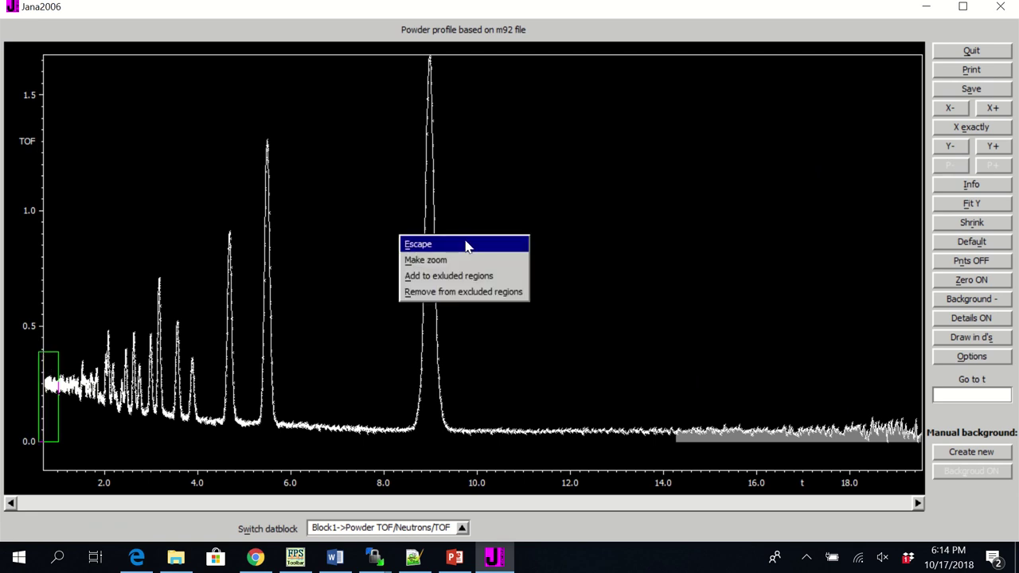
click(449, 276)
click(972, 51)
click(486, 285)
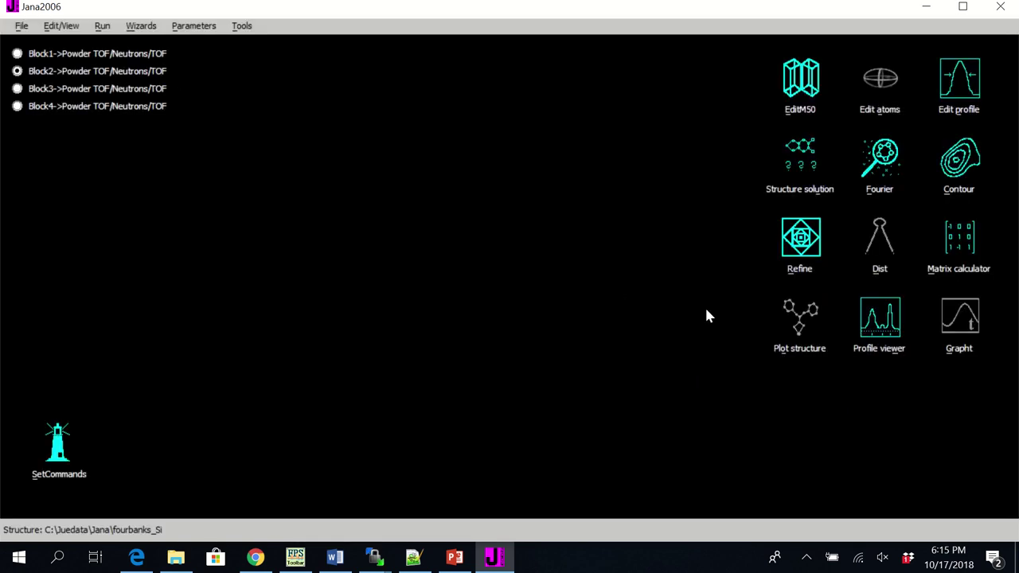
- Exclude the region from about t = 19.2 to the end of the Block2 powder profile
click(890, 329)
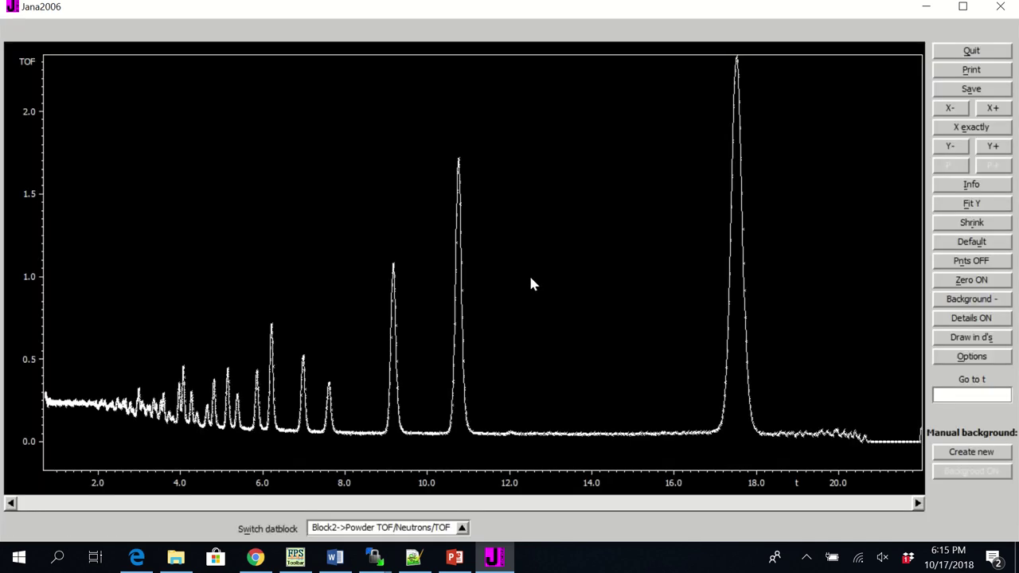
drag(804, 388, 925, 373)
click(450, 278)
drag(61, 414, 25, 369)
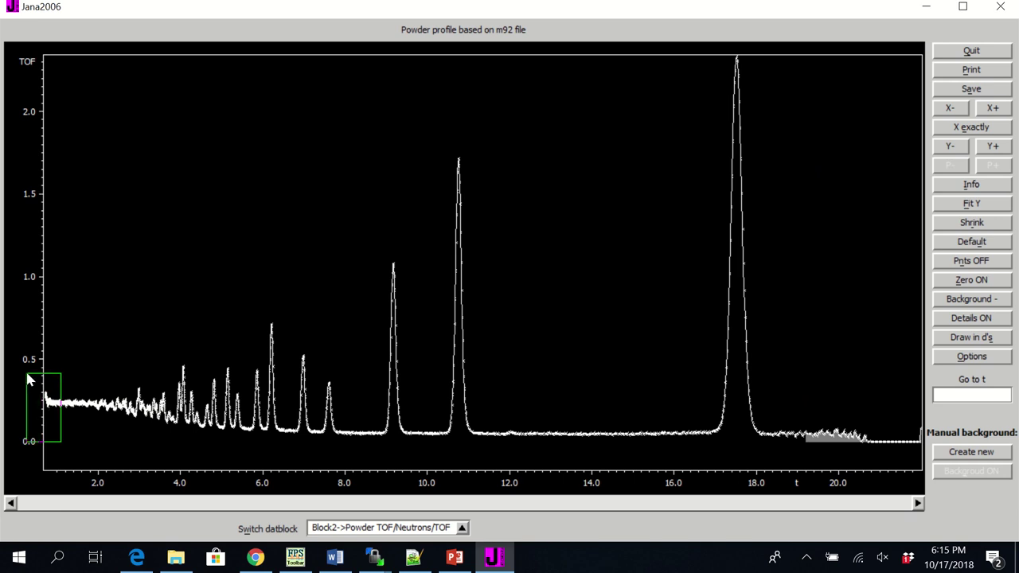
click(87, 410)
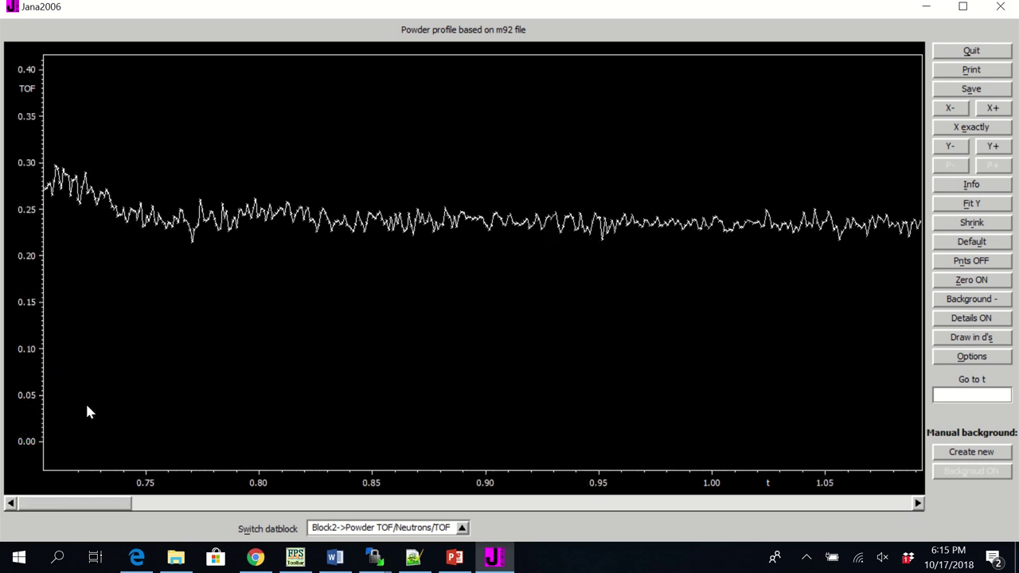
click(961, 222)
- Exclude the noisy low-t start of the Block2 powder profile and save the excluded regions
drag(82, 441, 48, 397)
click(470, 275)
click(972, 50)
click(485, 287)
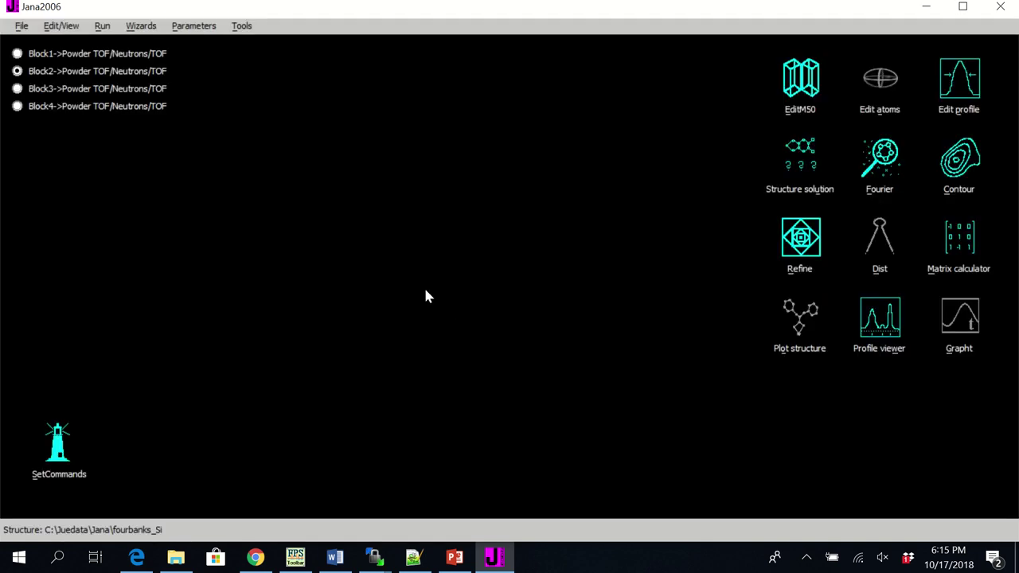
- Exclude the region from about t = 16.3 to the end of the Block3 powder profile
click(20, 89)
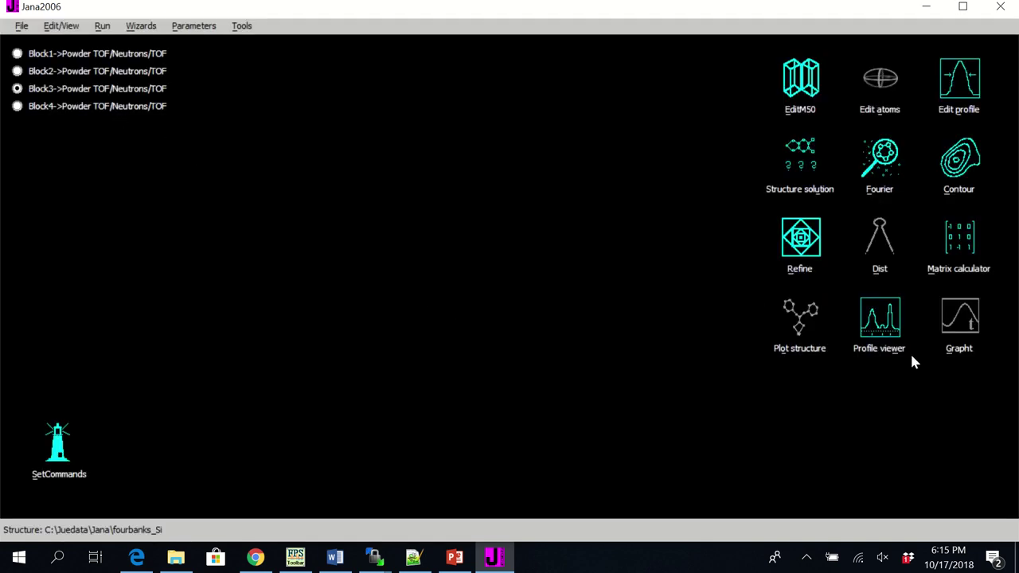
click(891, 313)
drag(855, 438, 932, 156)
click(444, 279)
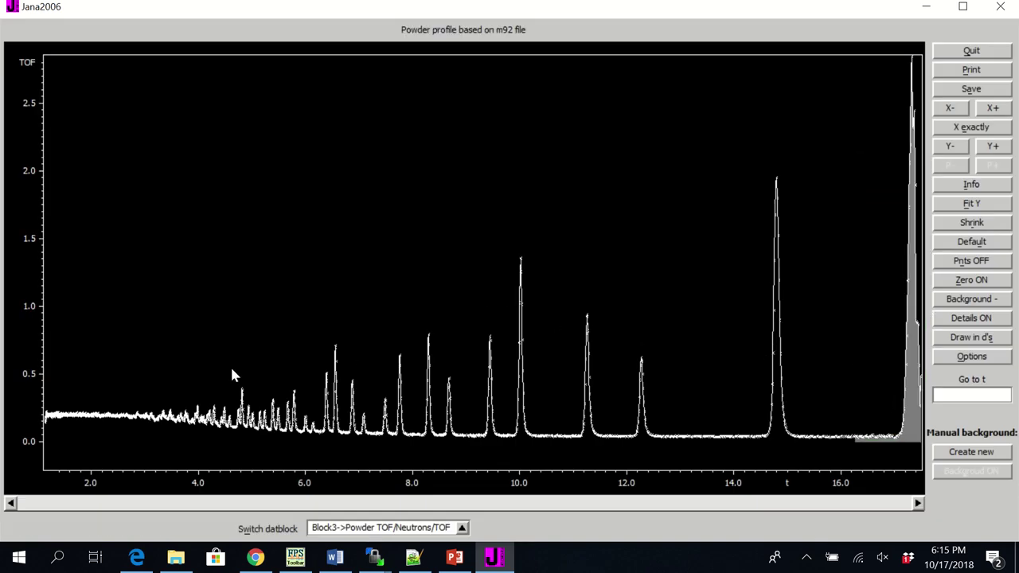
drag(92, 441, 30, 385)
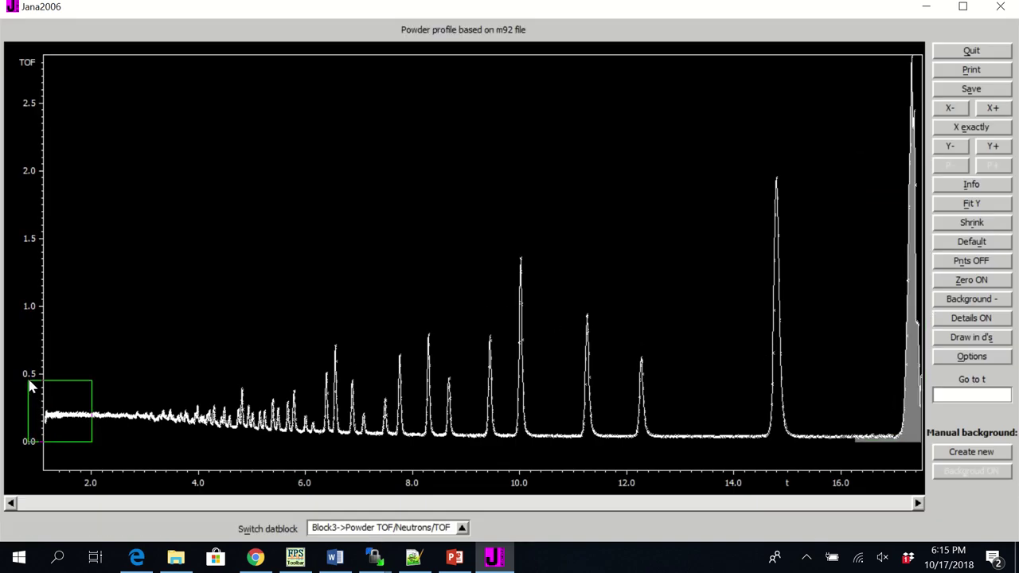
click(86, 411)
click(971, 223)
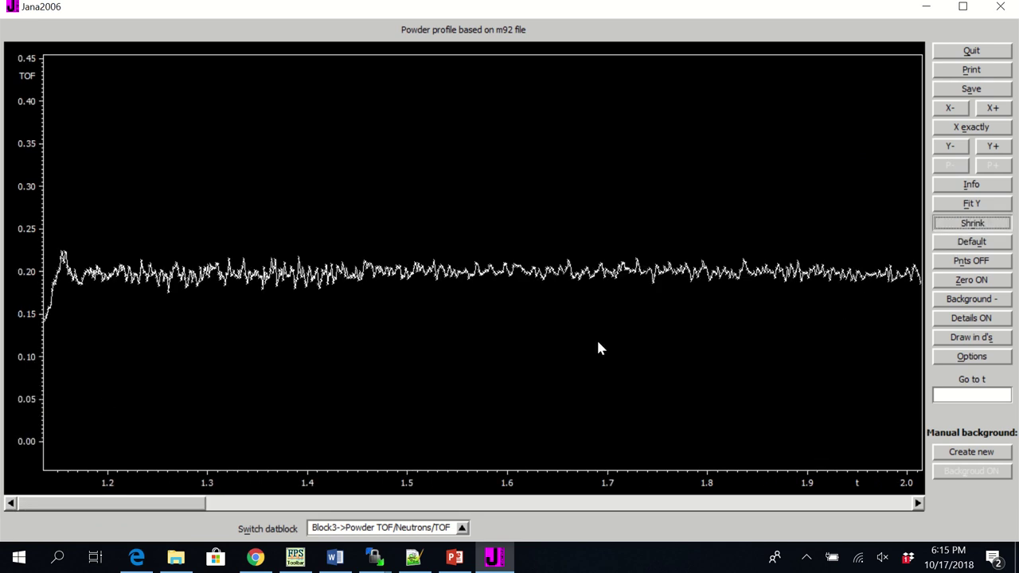
- Exclude the region below about t = 2.3 in the Block3 powder profile and save the excluded regions
drag(105, 442, 41, 387)
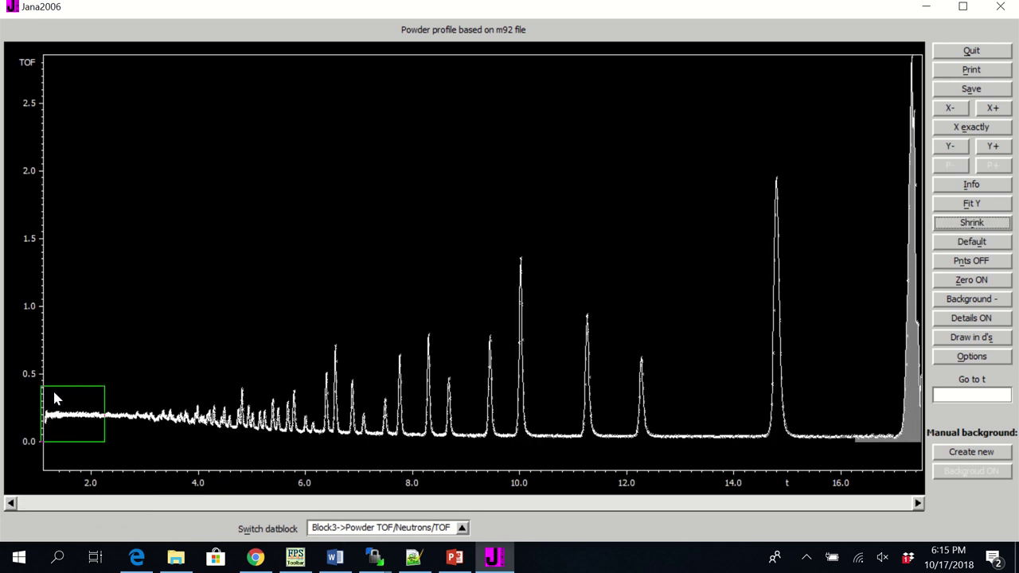
right_click(93, 410)
click(487, 276)
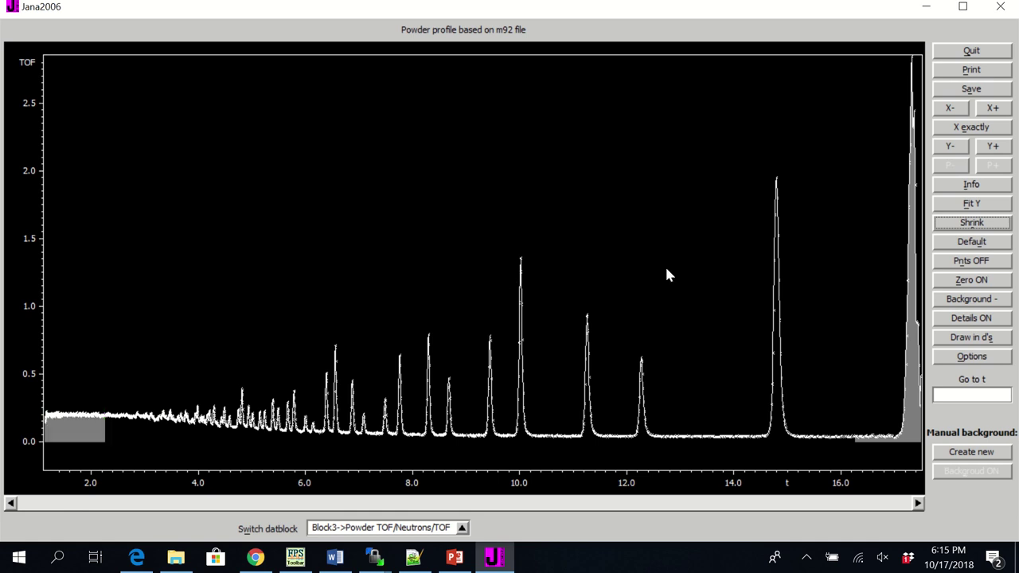
click(991, 52)
click(486, 287)
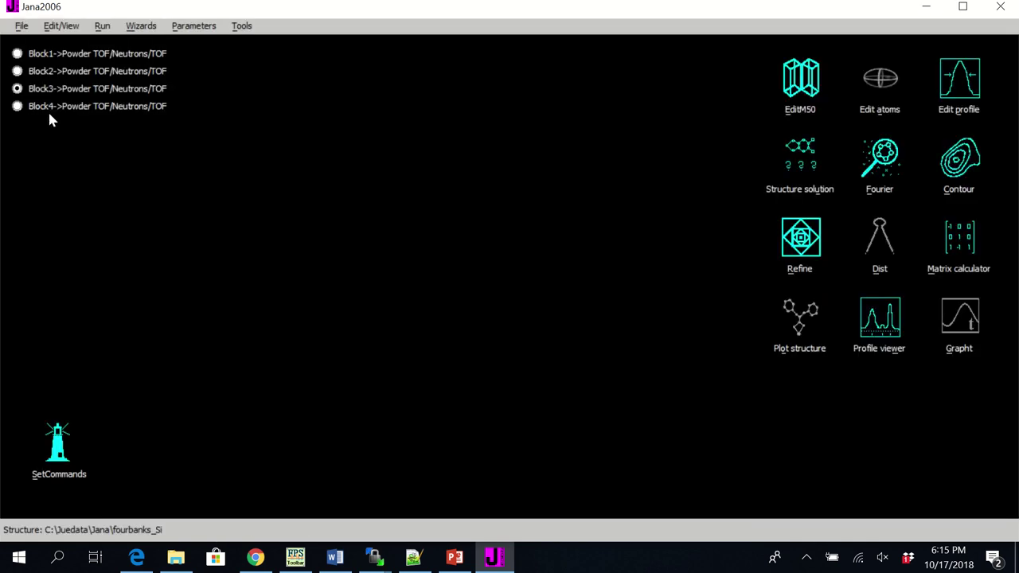
- Exclude the regions below about t = 2.5 and above about t = 14.7 in the Block4 powder profile and save the changes
click(879, 318)
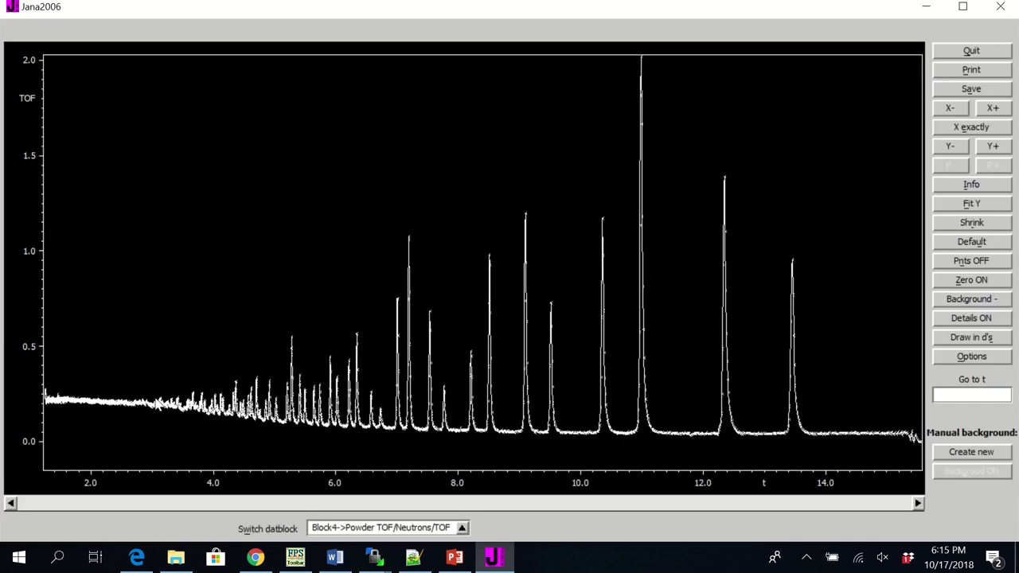
drag(118, 444, 40, 371)
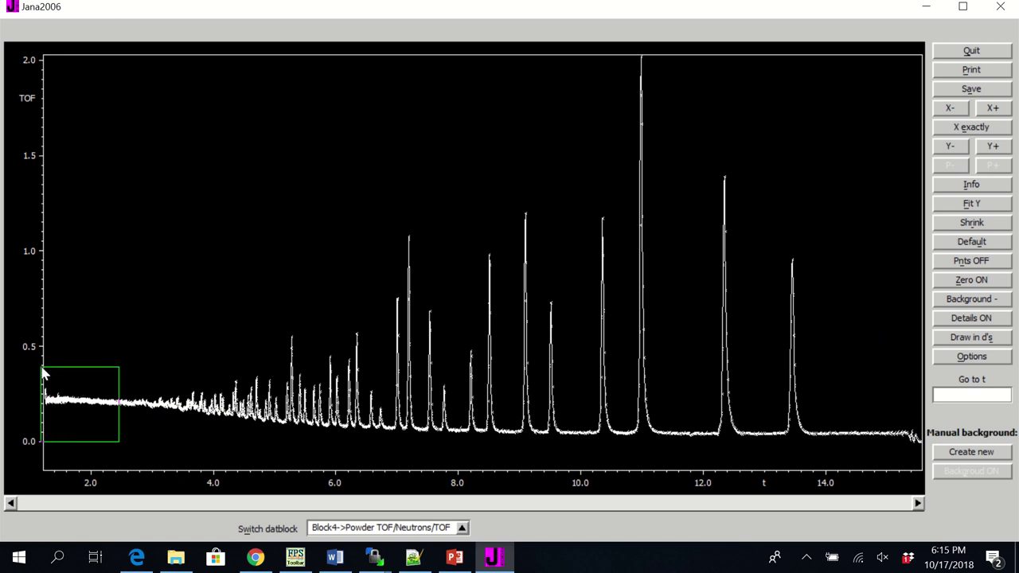
click(433, 276)
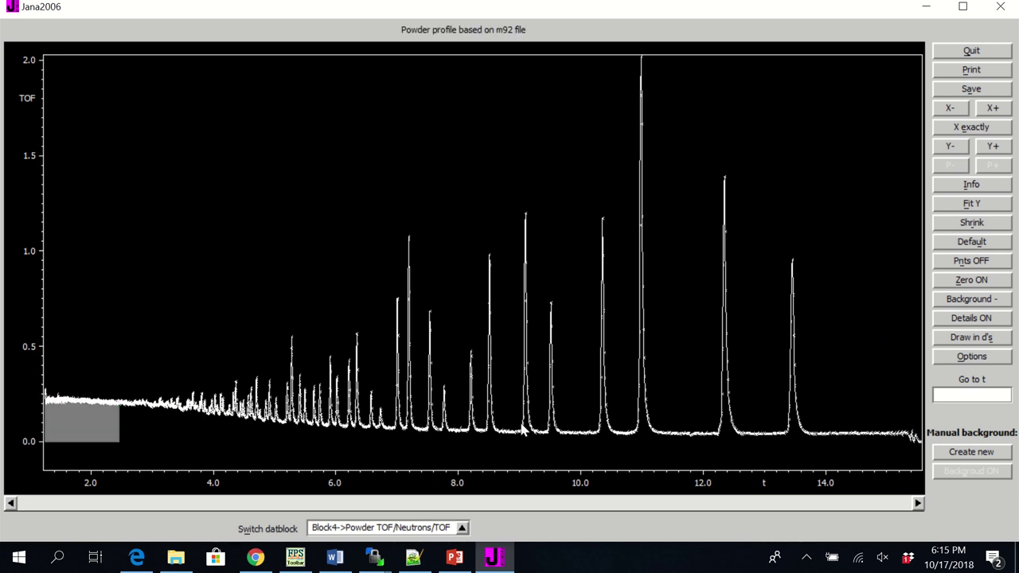
drag(869, 440, 922, 404)
click(432, 276)
click(980, 56)
click(479, 290)
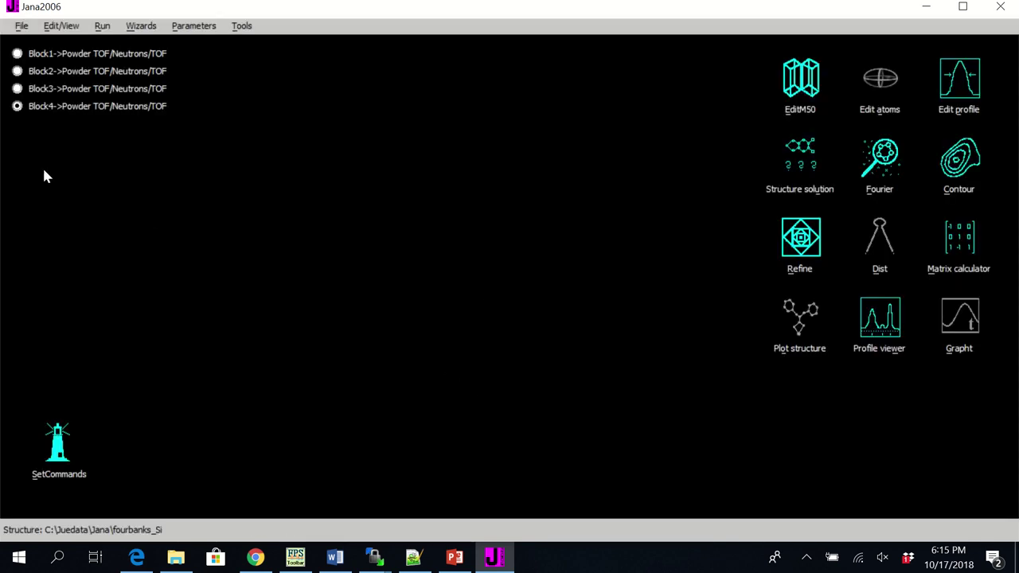
- Import the structure model from Si_NOMAD_VESTA.cif with Block1 active, accepting the imported cell and space group
click(18, 54)
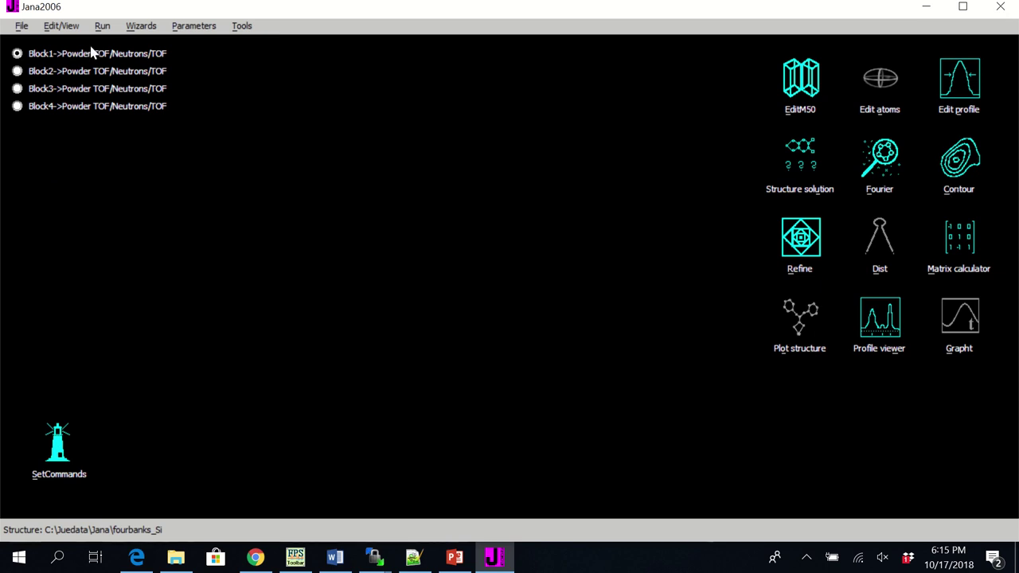
click(22, 25)
mouse_move(57, 94)
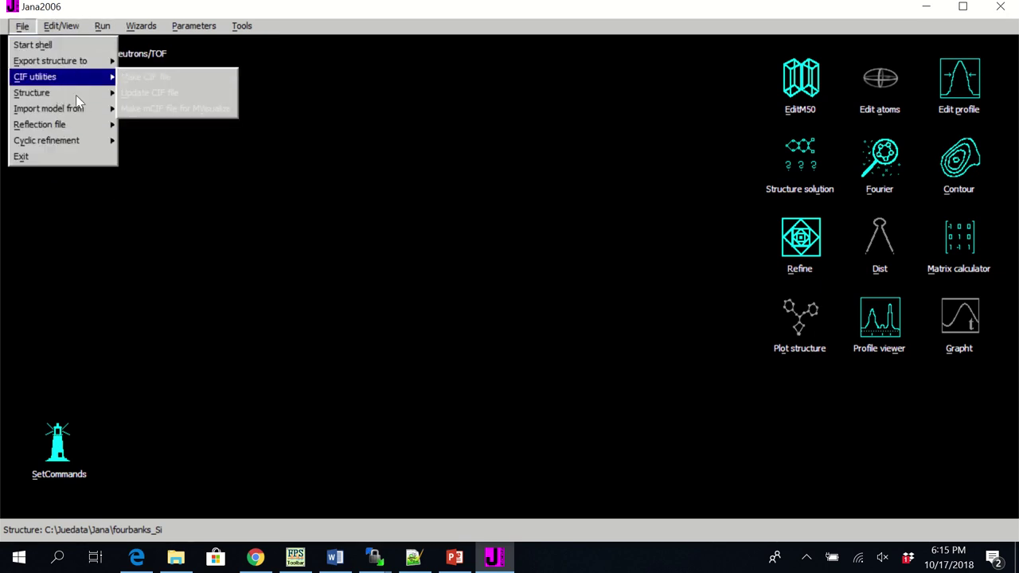
mouse_move(80, 109)
click(131, 140)
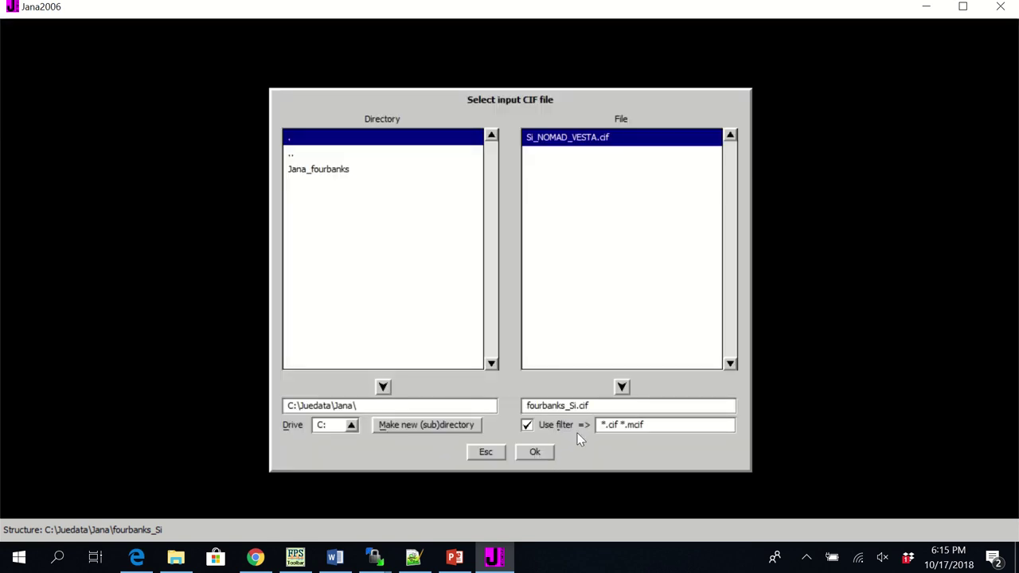
double_click(579, 139)
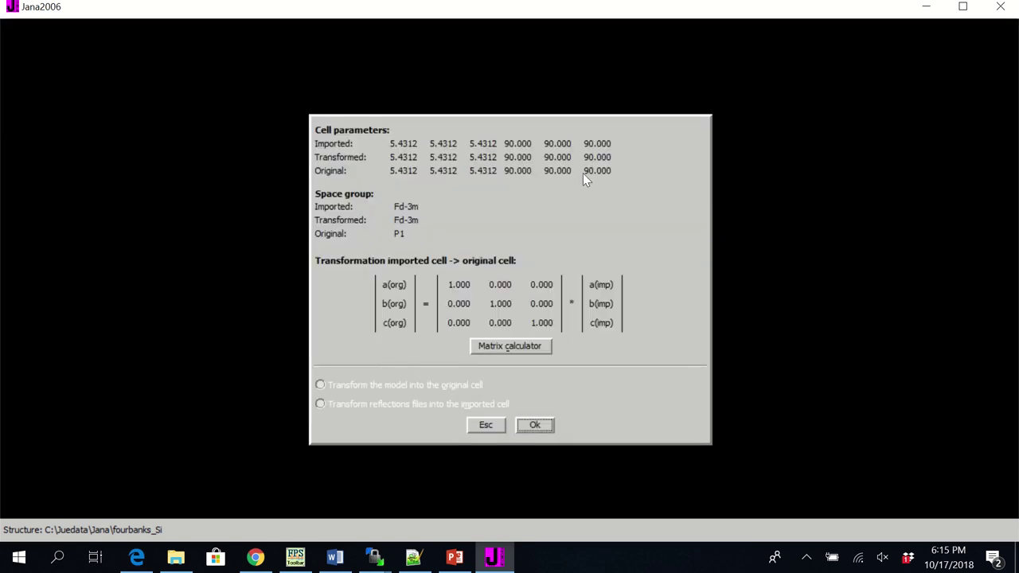
click(535, 425)
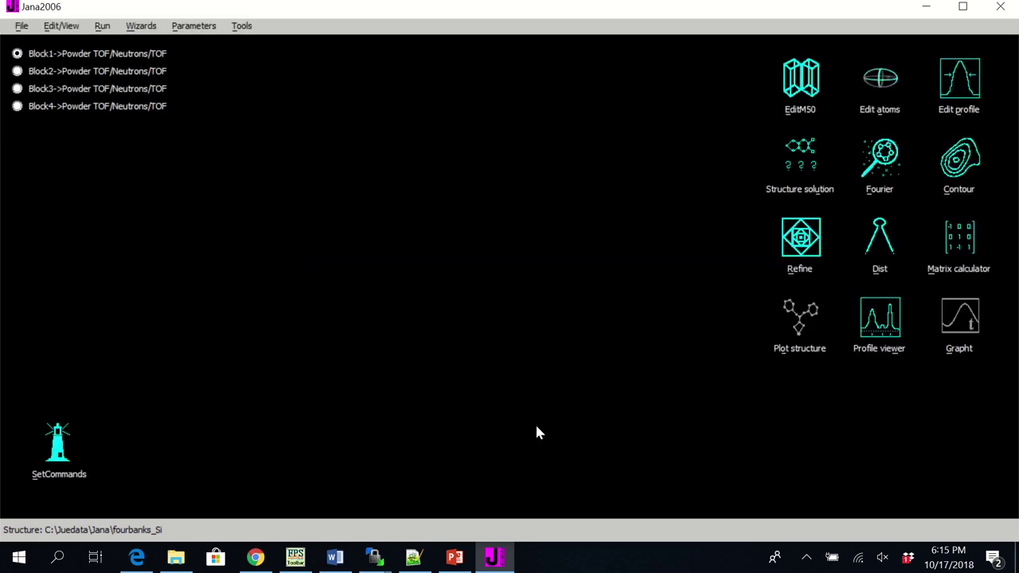
- Change the Si atom's ADP parameters to isotropic
click(890, 78)
double_click(312, 130)
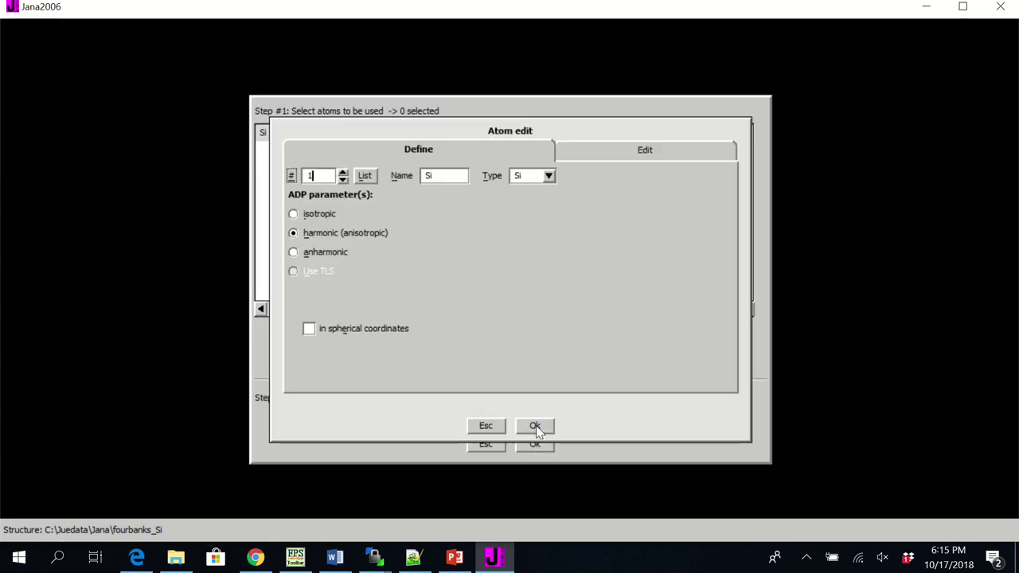
click(359, 209)
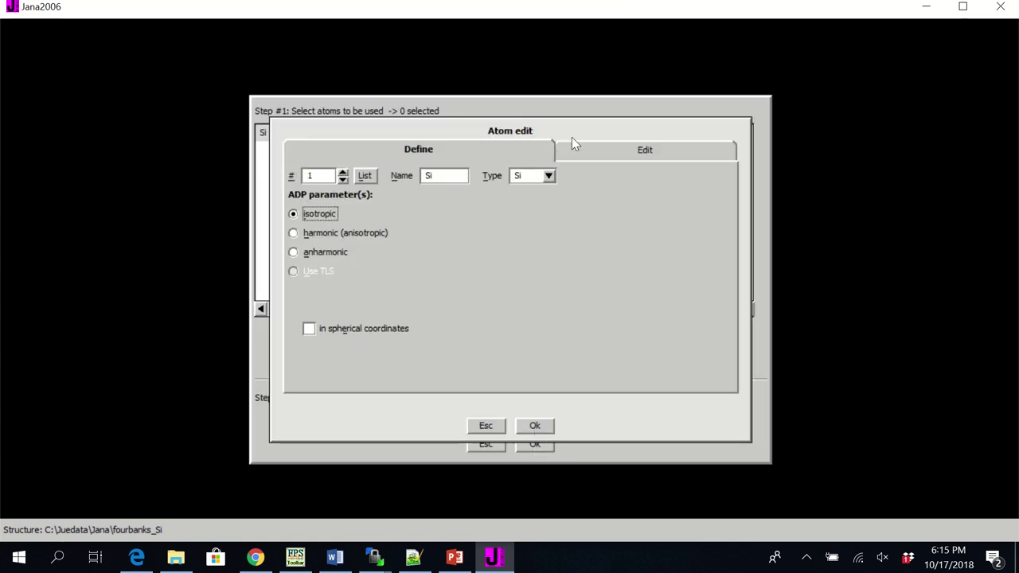
- Set the Si atom's occupancy ai to 1, enable refinement of Uiso, and save the atom changes
click(571, 141)
double_click(371, 198)
drag(373, 197, 333, 196)
text(1)
click(334, 213)
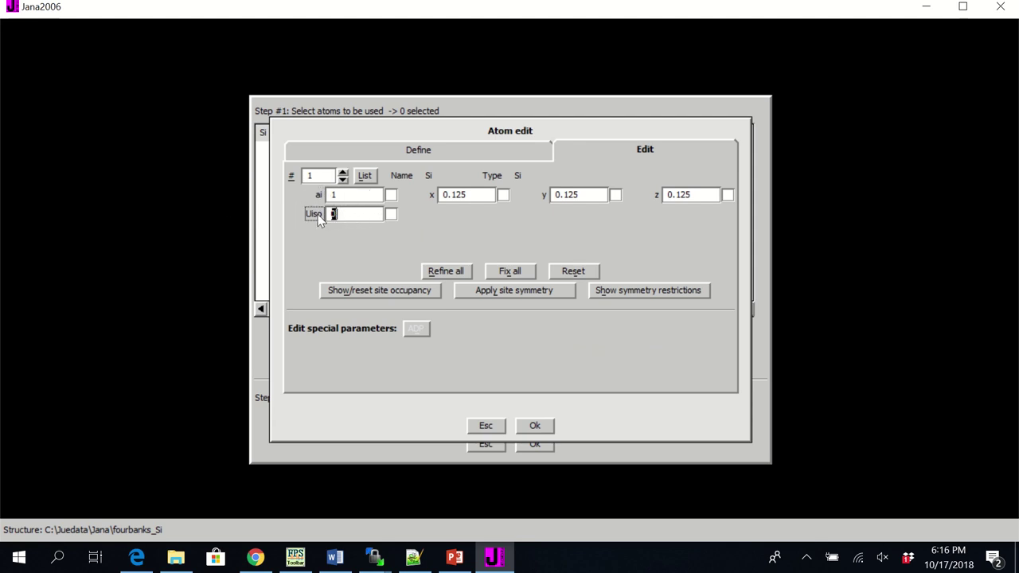
click(390, 213)
click(533, 426)
click(531, 440)
click(487, 285)
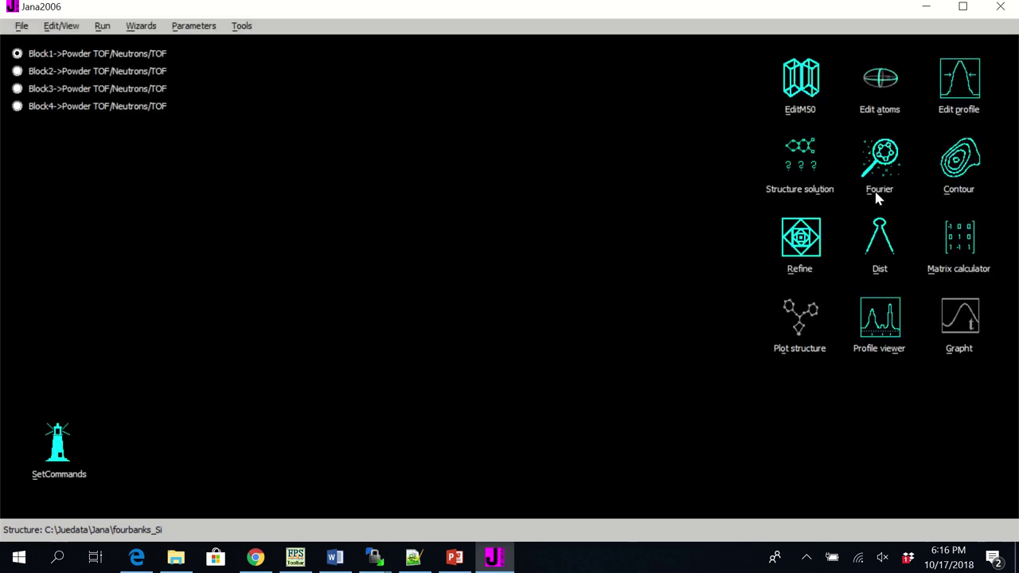
- Set the Block1 cell parameters a, b and c to 5.43123
click(958, 84)
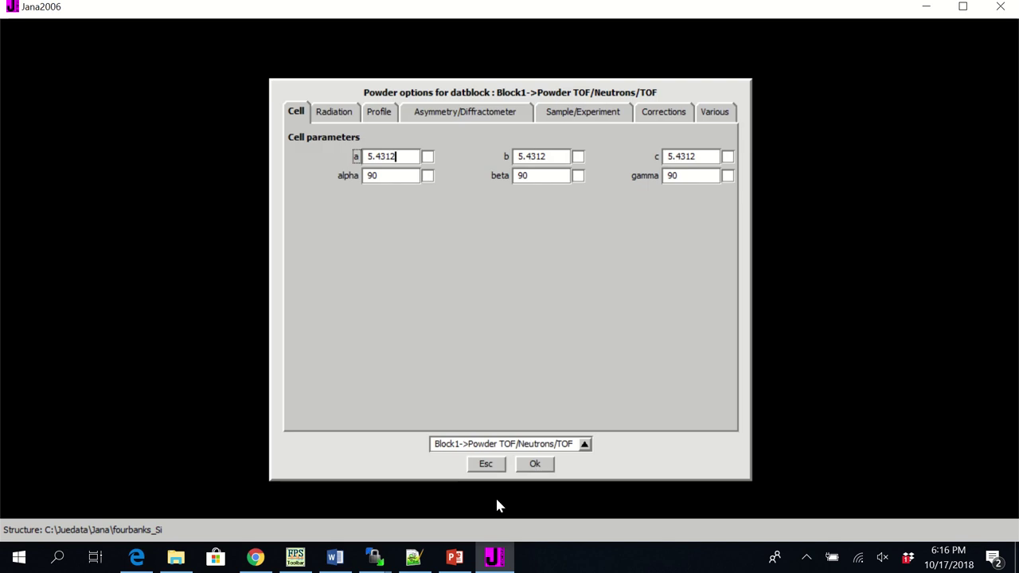
text(3)
click(549, 159)
text(3)
click(699, 161)
text(3)
- Set the Block1 peak asymmetry to None and save the changed powder options
click(381, 113)
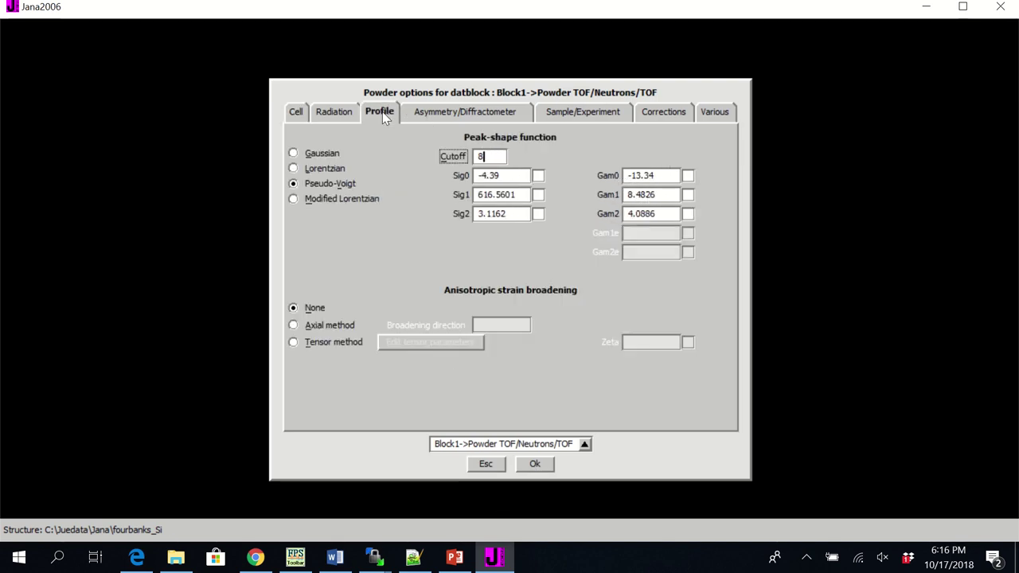
click(430, 117)
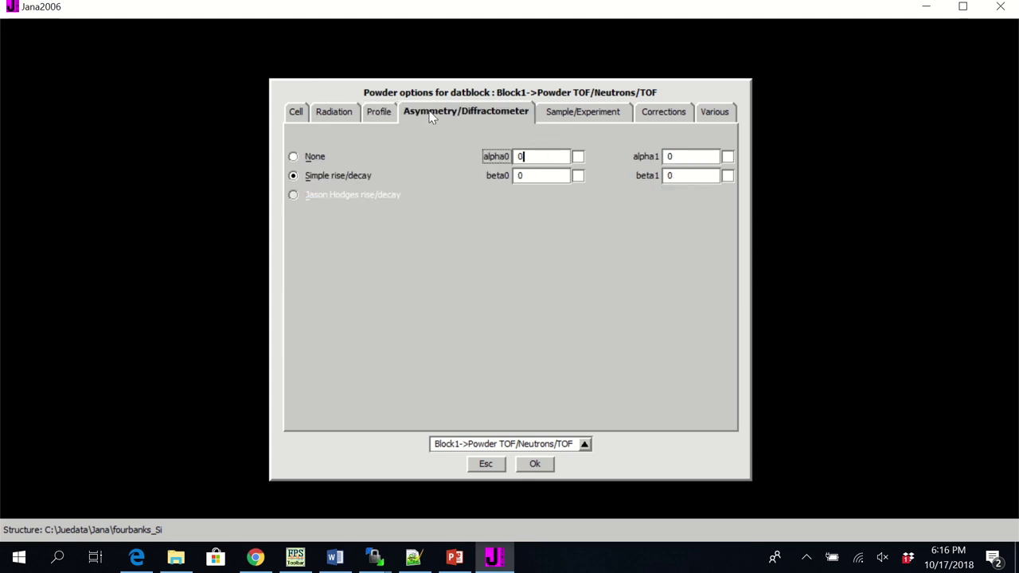
click(294, 158)
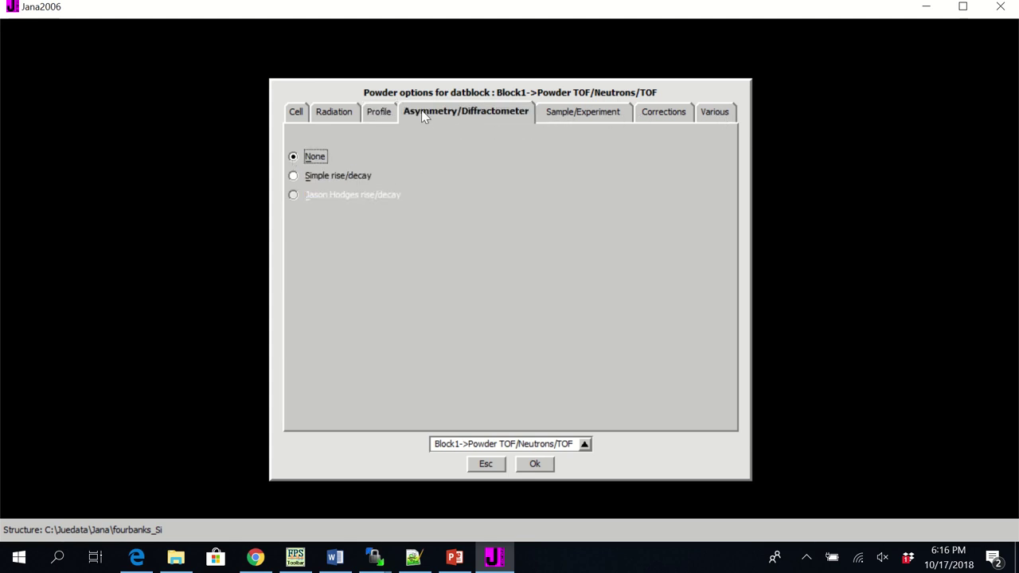
click(534, 464)
click(486, 287)
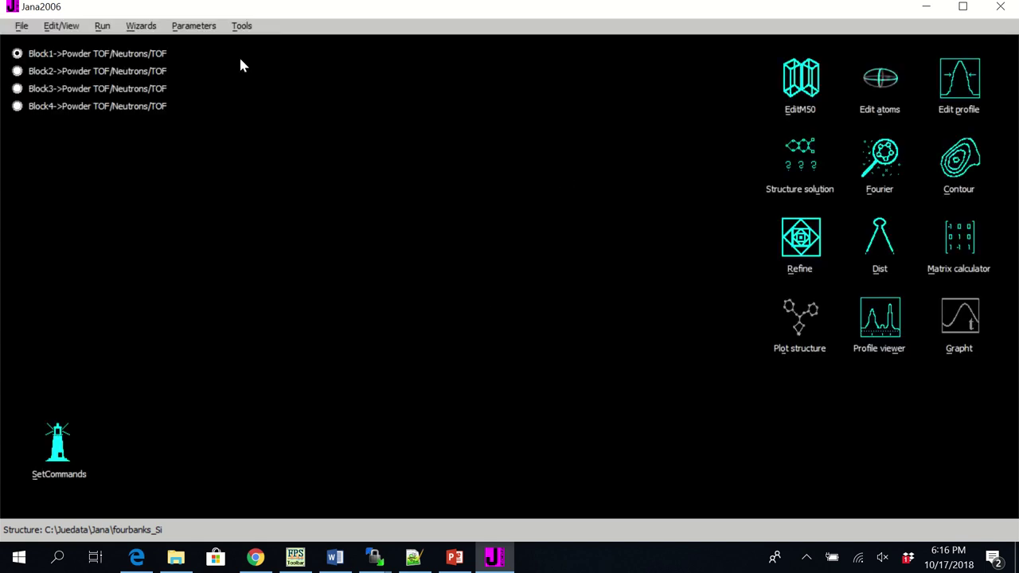
- Enable refinement of difa for Block1, set the Legendre background to 6 terms, and save the changes
click(18, 71)
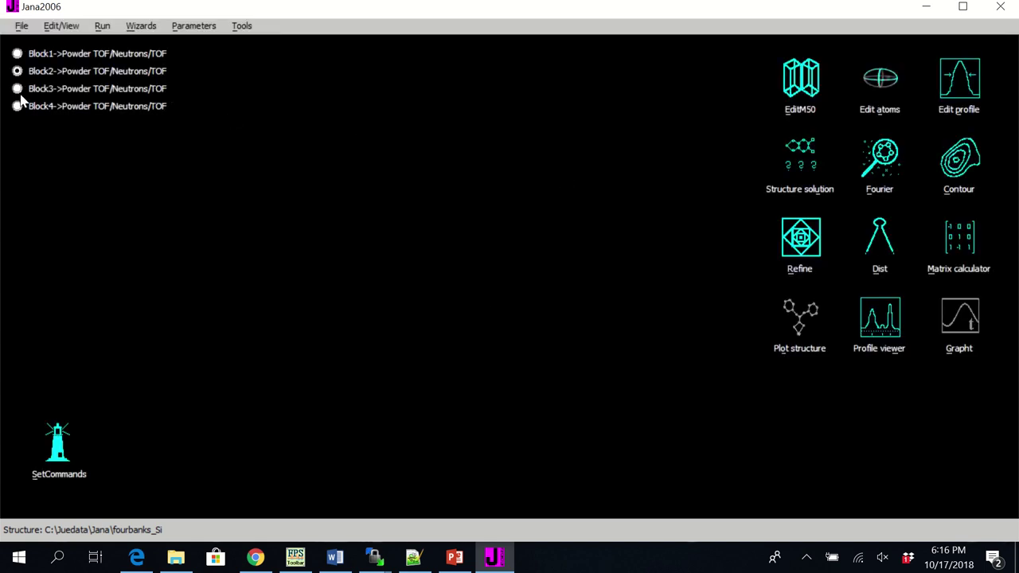
click(17, 54)
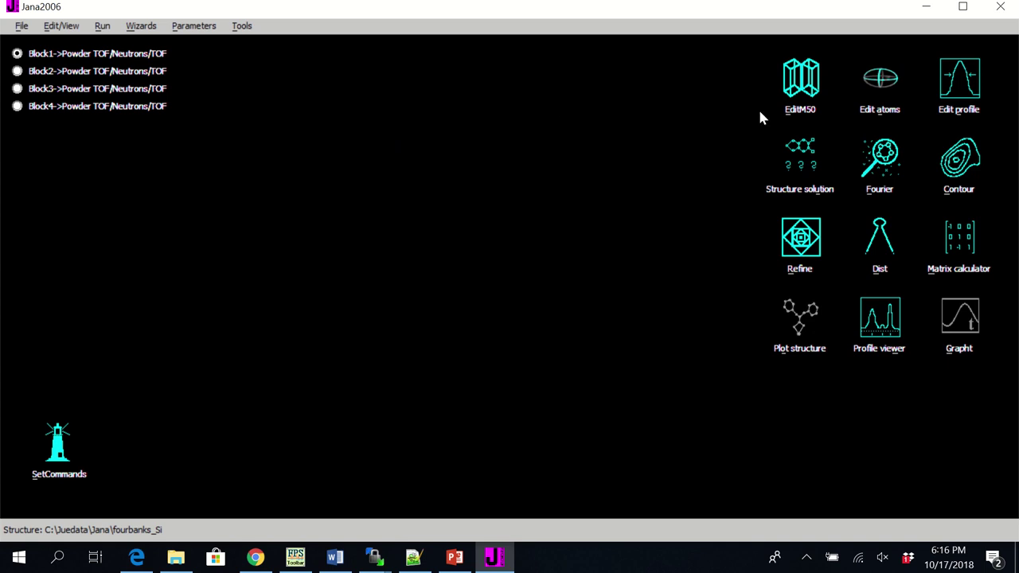
click(960, 84)
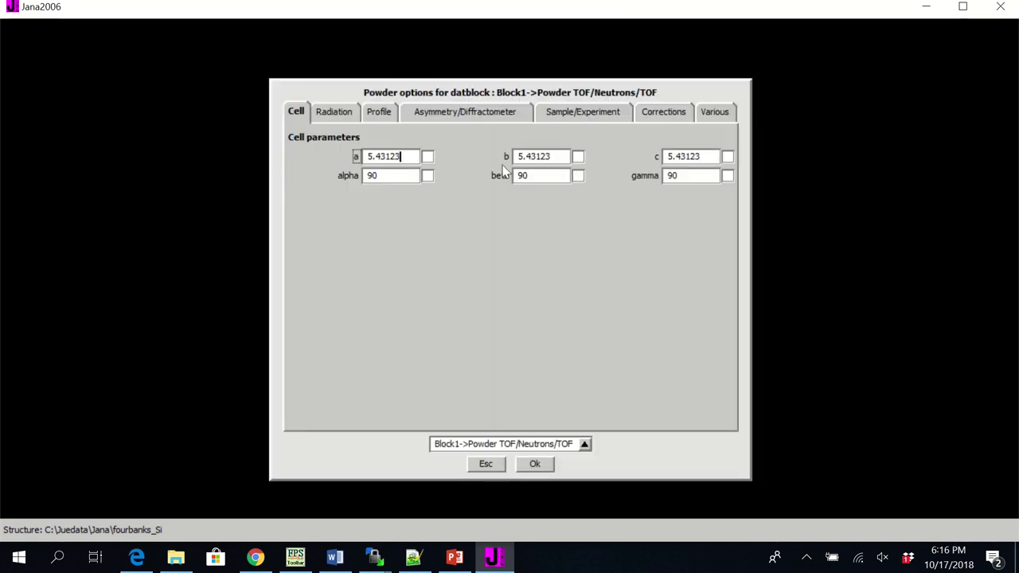
click(661, 115)
click(728, 310)
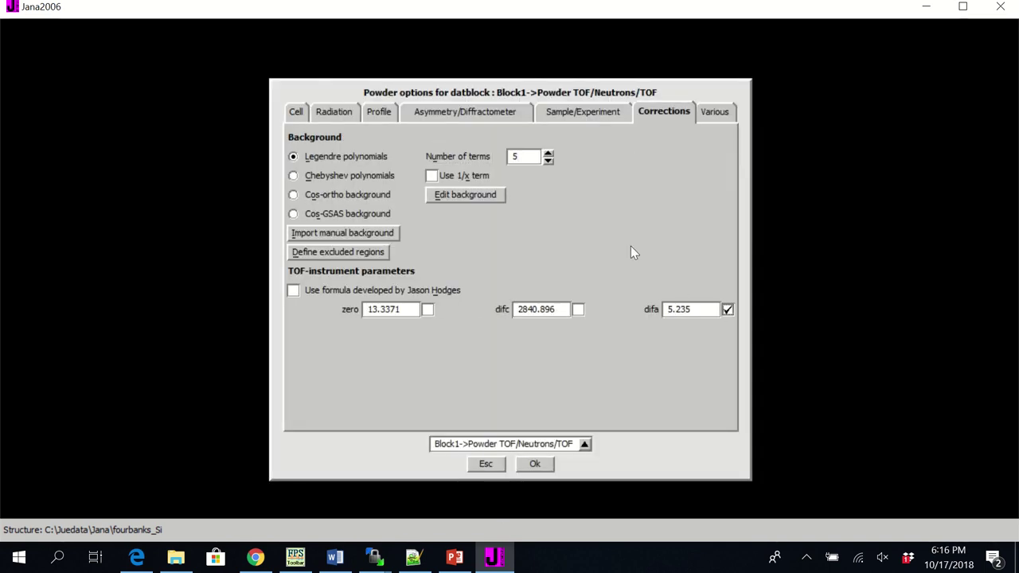
click(547, 153)
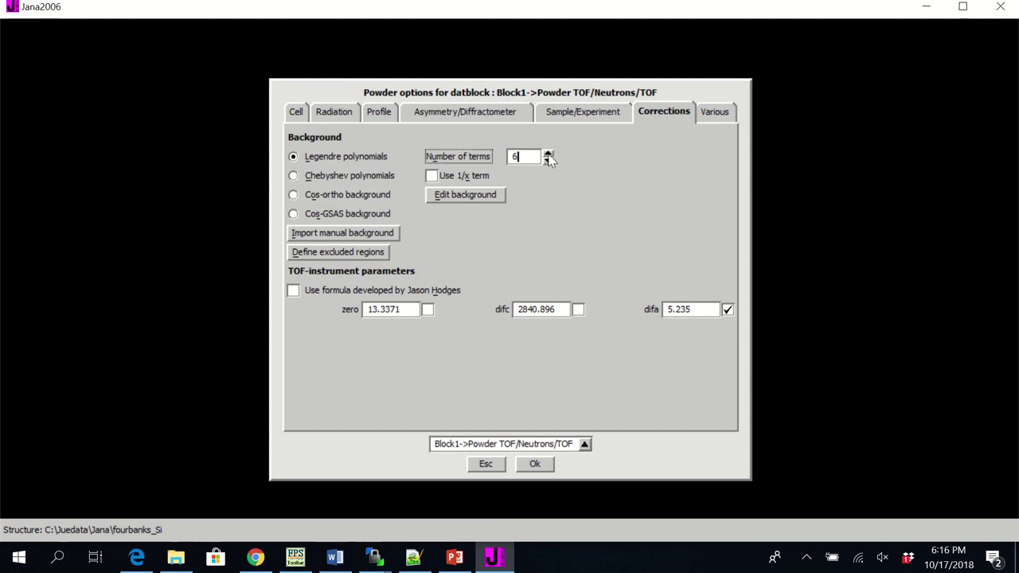
click(547, 153)
click(548, 161)
click(537, 463)
click(488, 287)
- Enable refinement of difa for Block2, add one Legendre background term, and save the changes
click(17, 71)
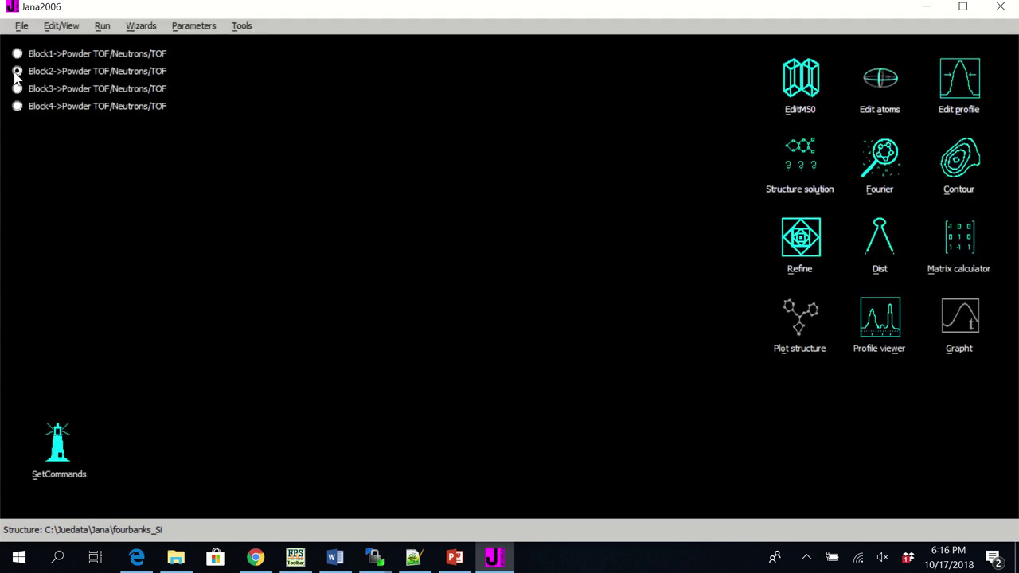
click(969, 77)
click(657, 113)
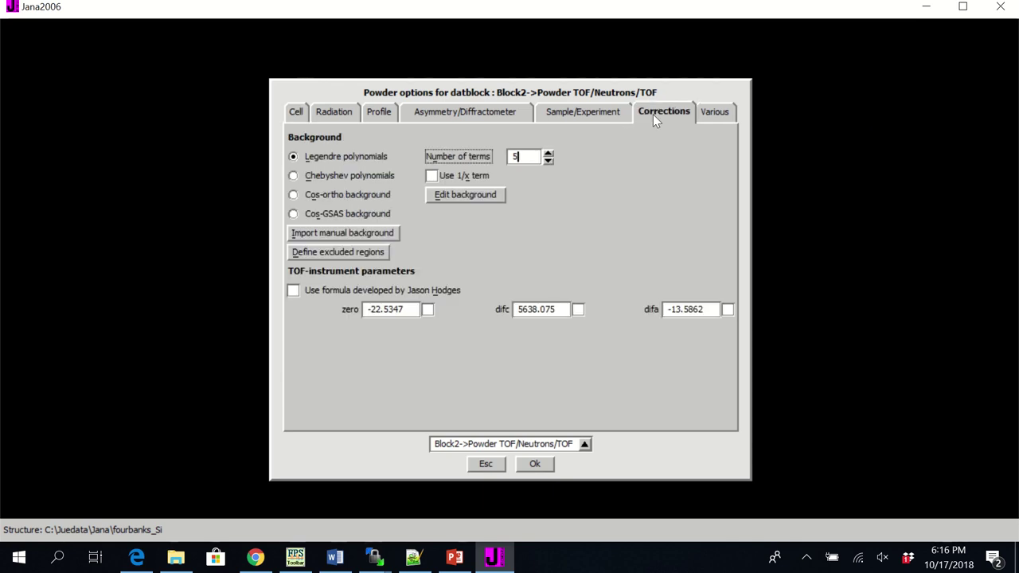
click(728, 310)
click(548, 154)
click(535, 464)
click(486, 286)
- Enable refinement of difa for Block3, set the number of Legendre background terms to 6, and save the changes
click(16, 88)
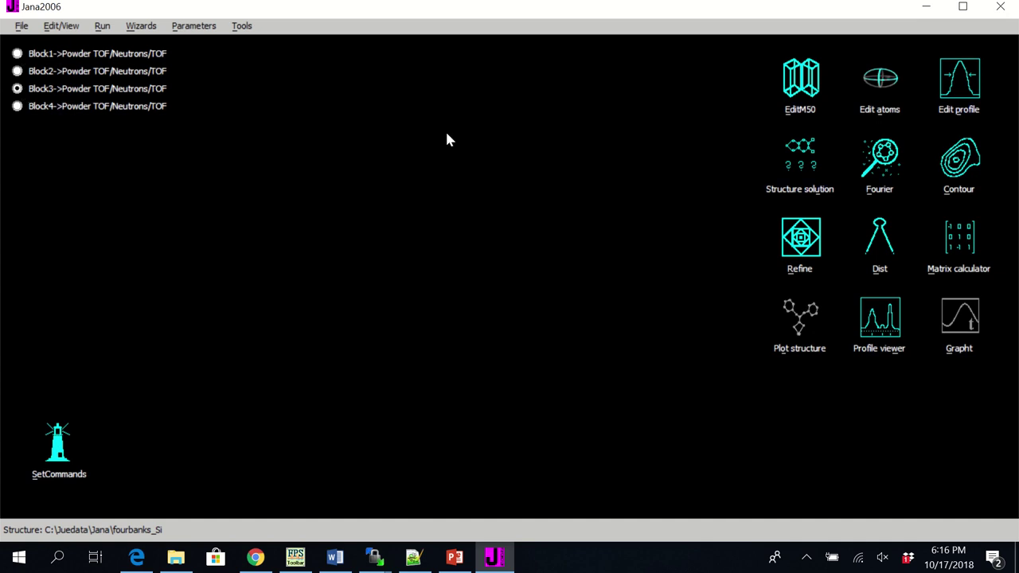
click(960, 79)
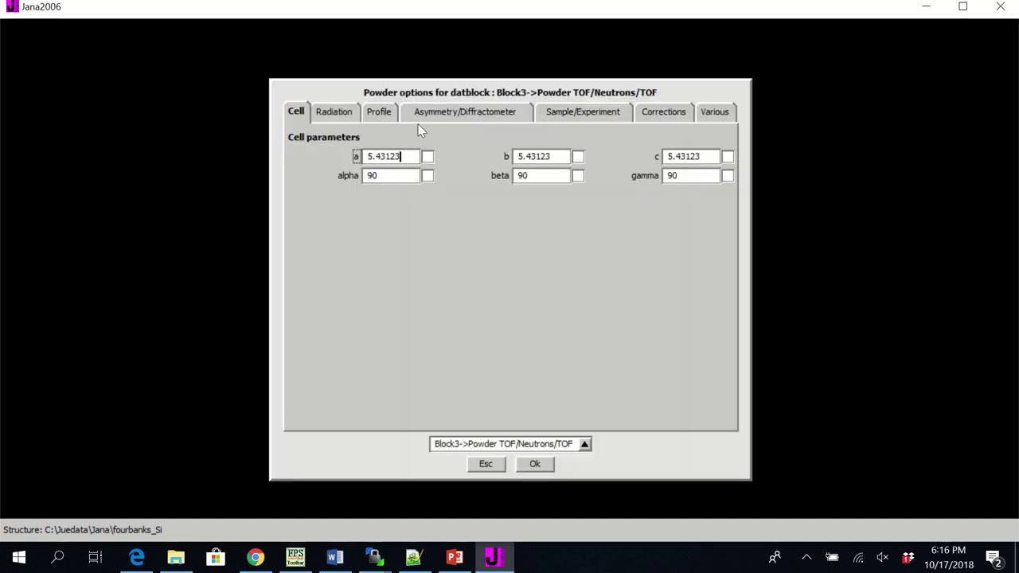
click(385, 112)
click(668, 115)
click(728, 309)
click(548, 153)
click(547, 153)
click(548, 152)
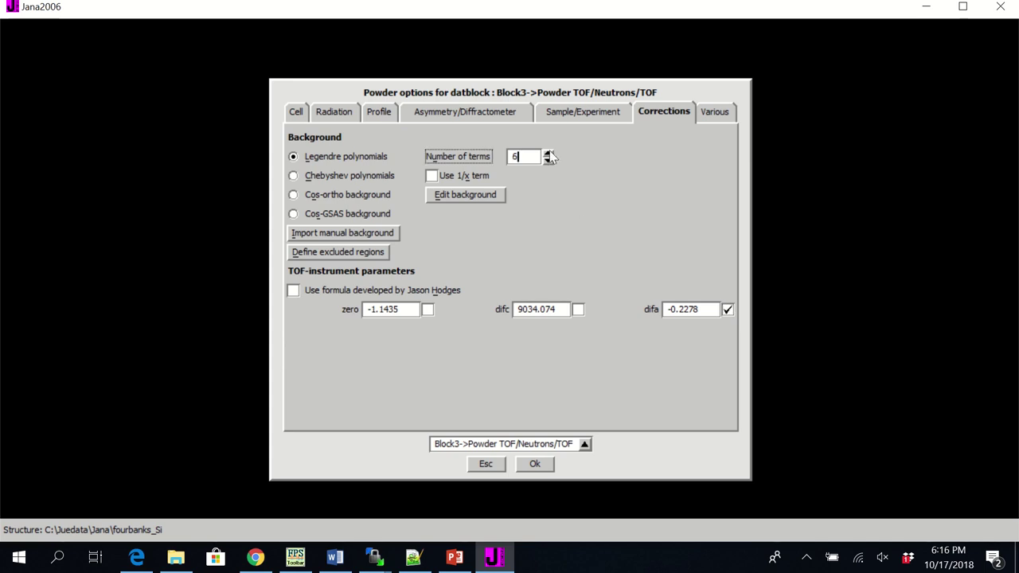
click(536, 464)
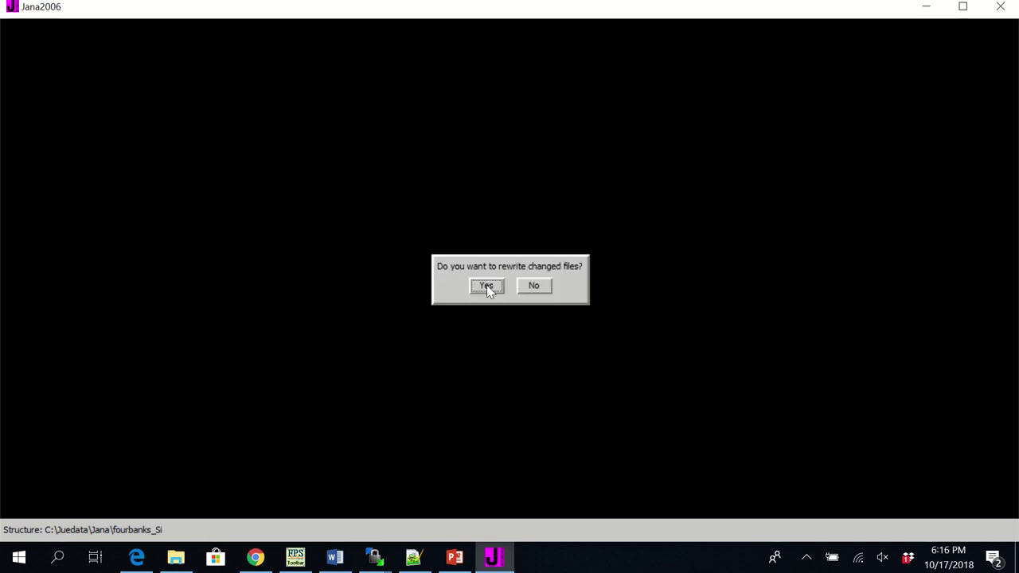
click(487, 285)
- Enable refinement of difa for Block4, increase the number of background terms, and save the changes
click(18, 106)
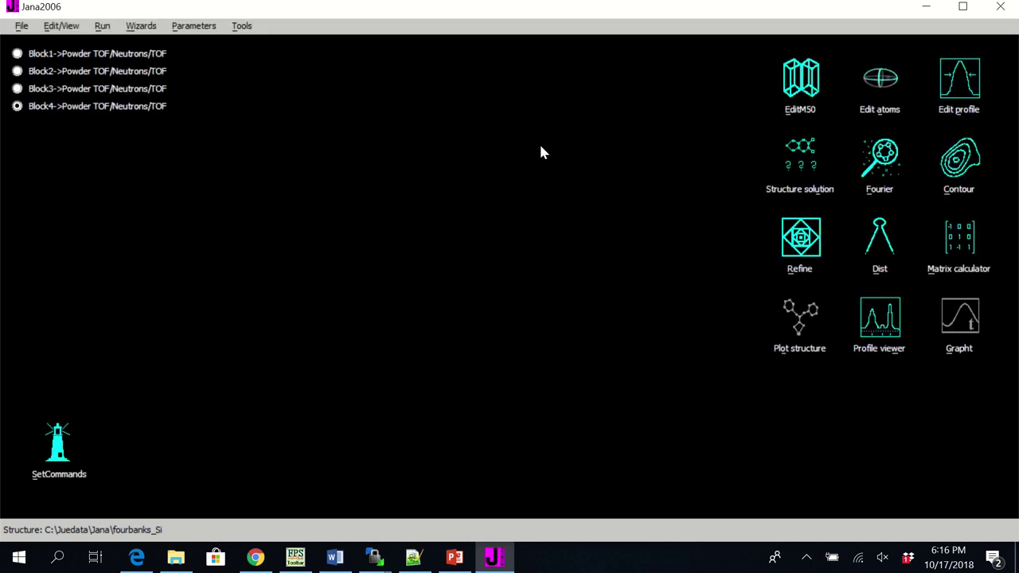
click(951, 83)
click(461, 114)
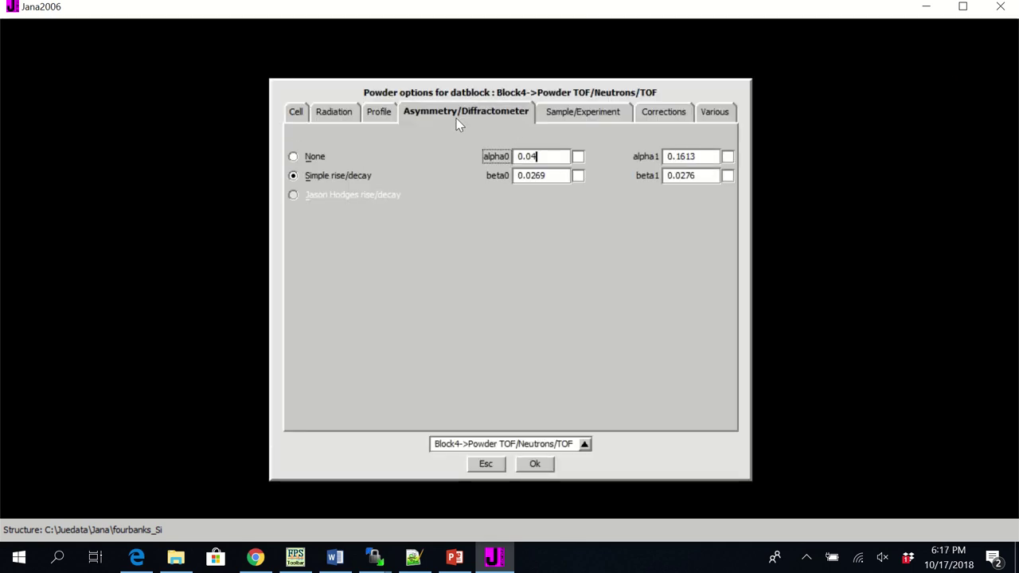
click(585, 113)
click(657, 116)
click(728, 310)
triple_click(548, 153)
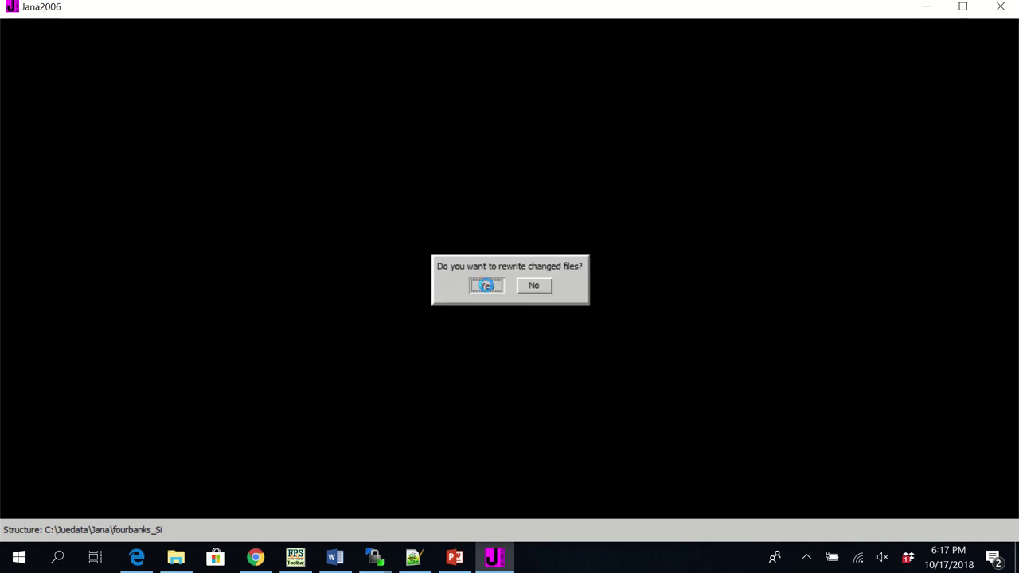
- Rewrite the changed files, run the structure refinement with all four blocks, and finish without opening the listing
click(483, 283)
click(18, 53)
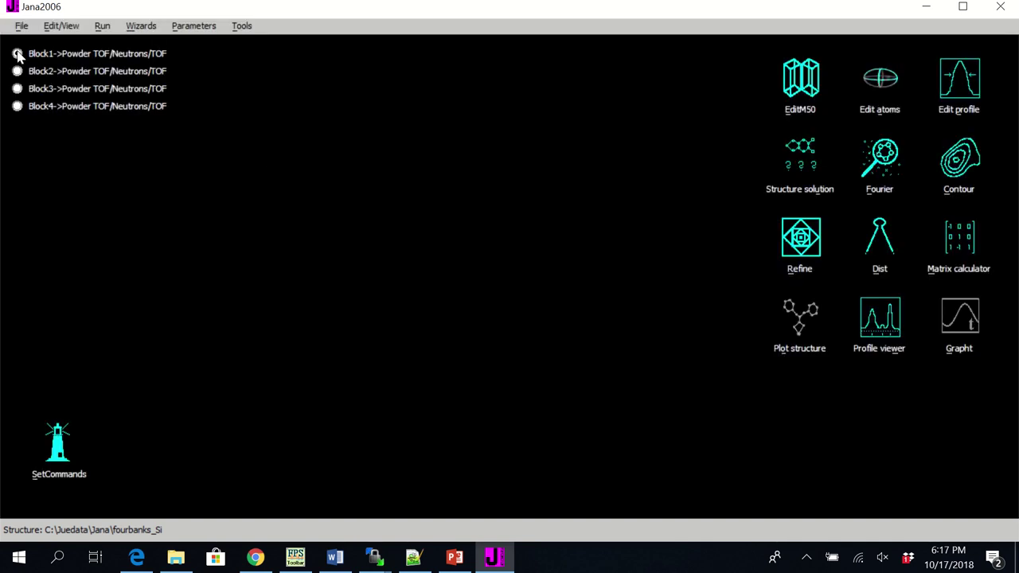
click(802, 239)
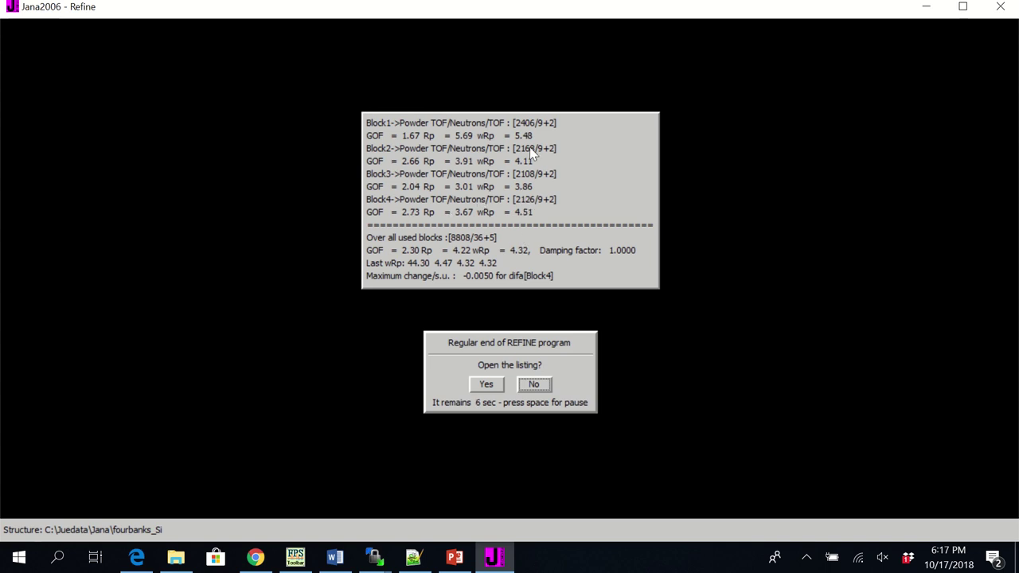
click(538, 386)
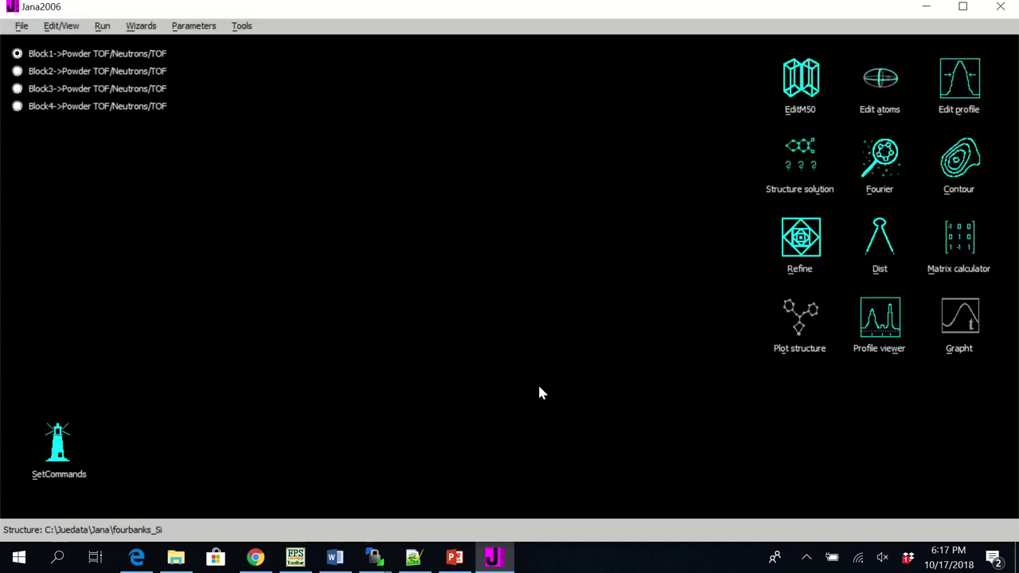
- Examine the calculated and observed powder profiles of Block1 and Block2, enlarging the crowded peak region at short times of flight
click(876, 323)
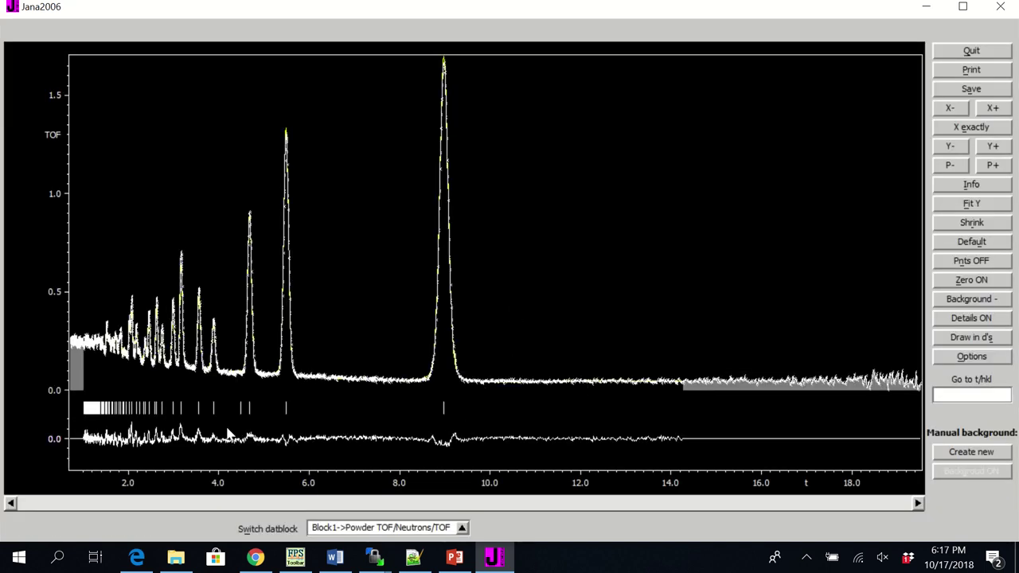
drag(90, 273, 291, 256)
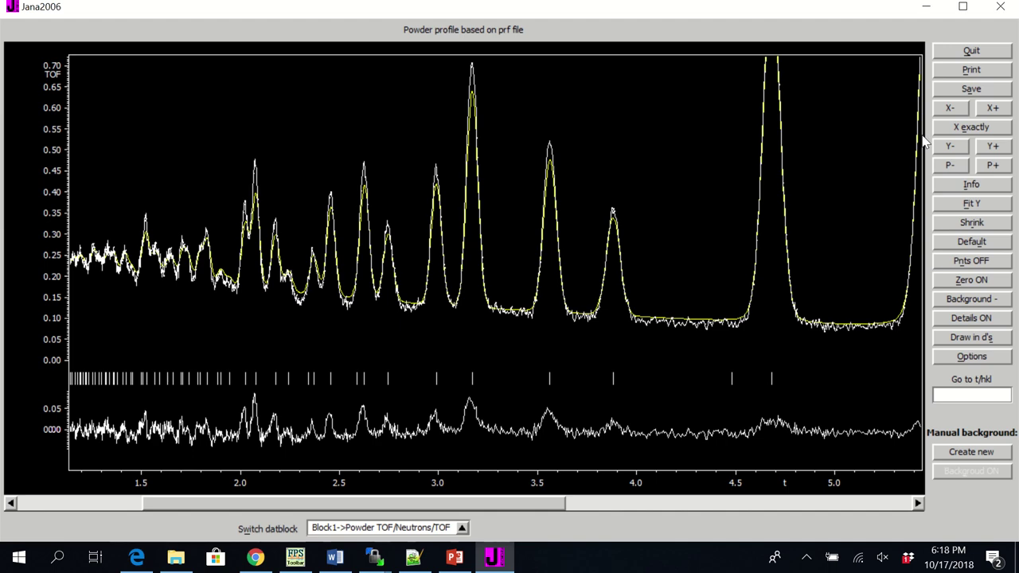
click(958, 51)
click(19, 72)
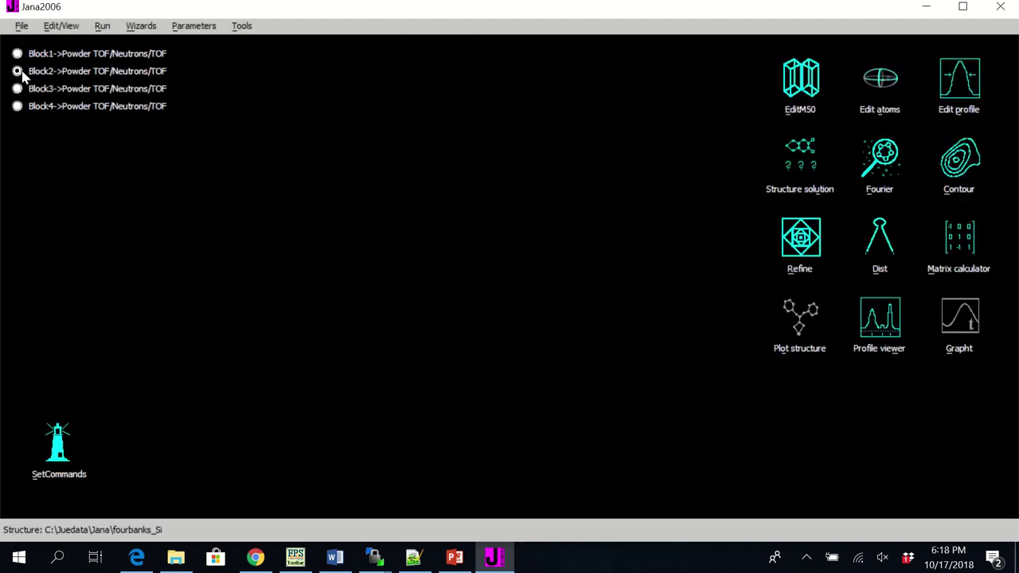
click(874, 318)
drag(170, 387, 428, 262)
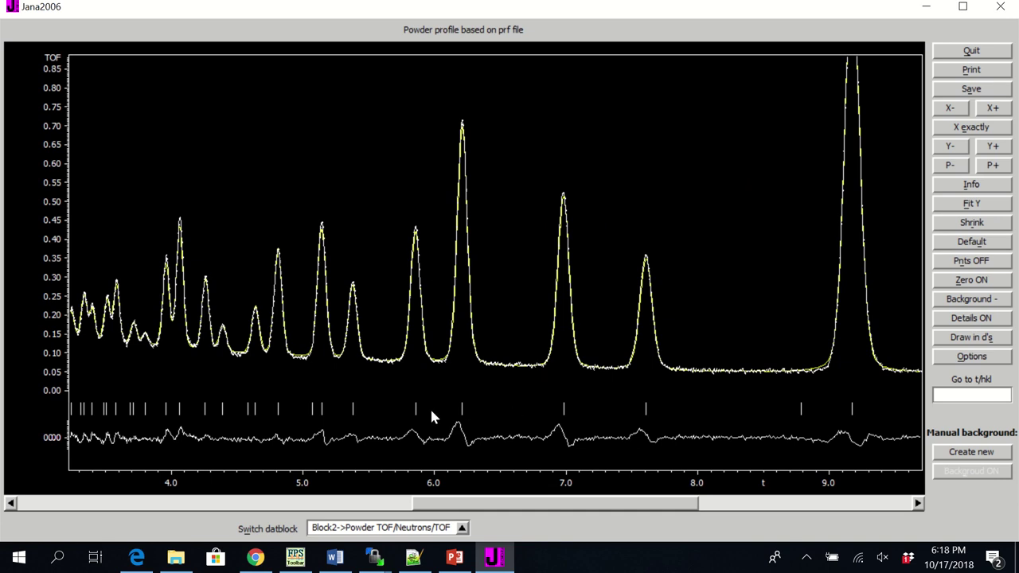
click(972, 50)
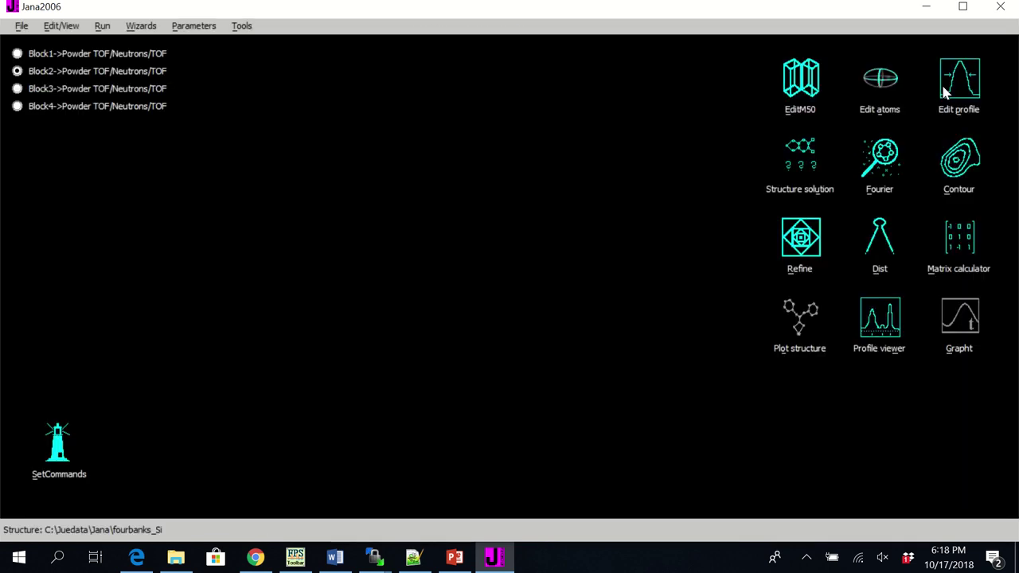
- Examine the refined powder profiles of Block3 and Block4, enlarging Block4 between about t = 4.4 and 8.4
click(25, 90)
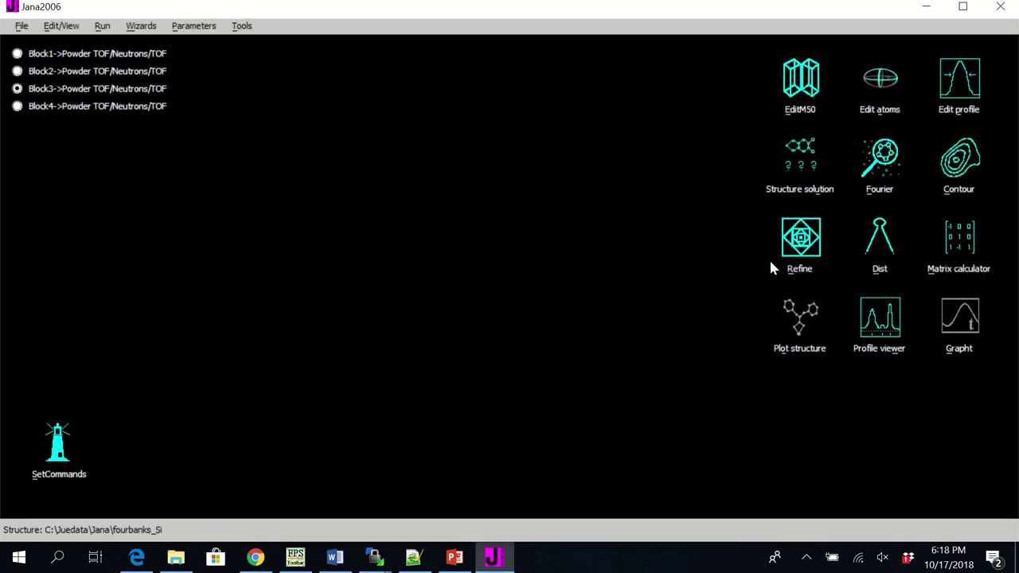
click(876, 325)
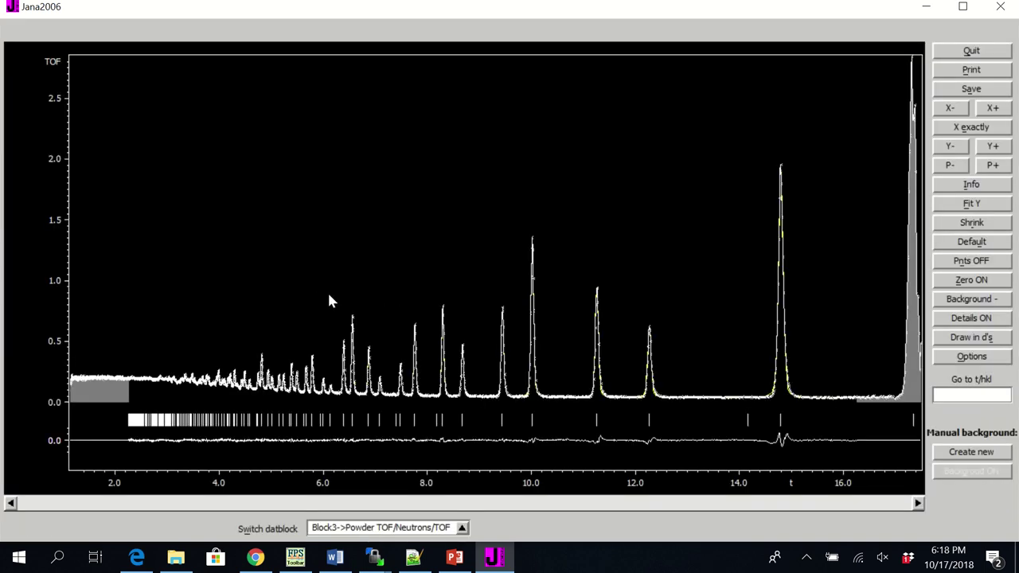
click(970, 51)
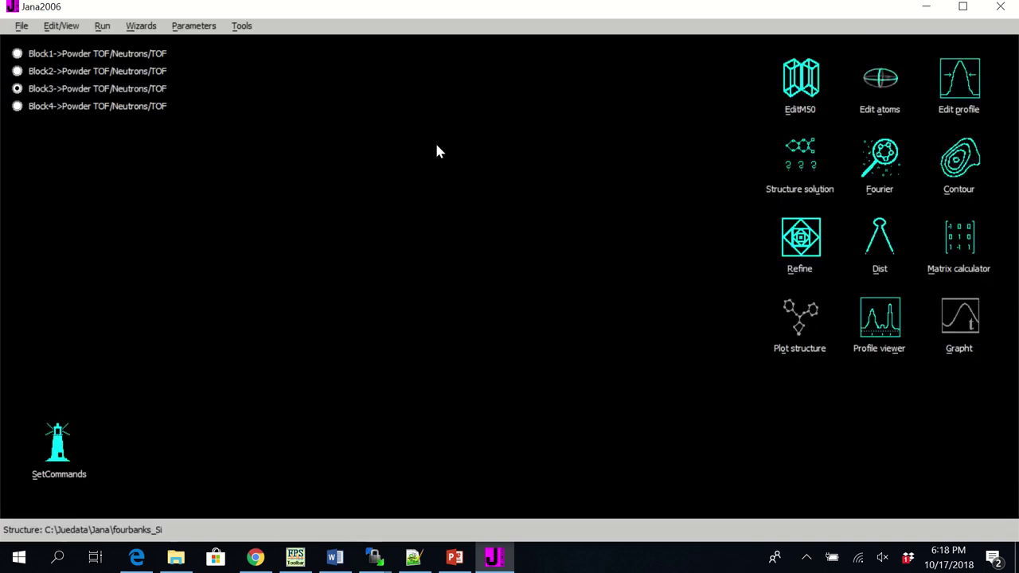
click(19, 111)
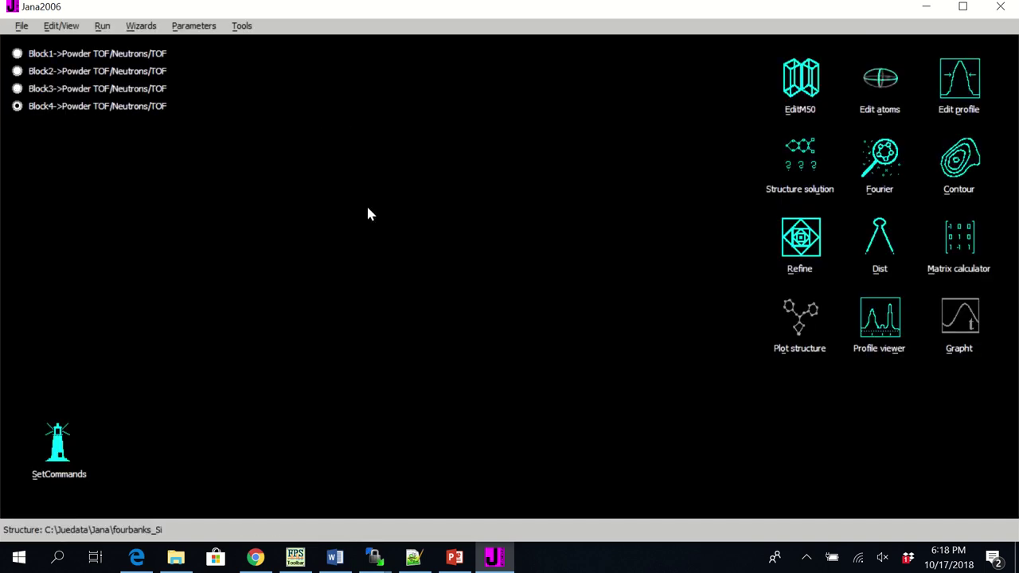
click(878, 323)
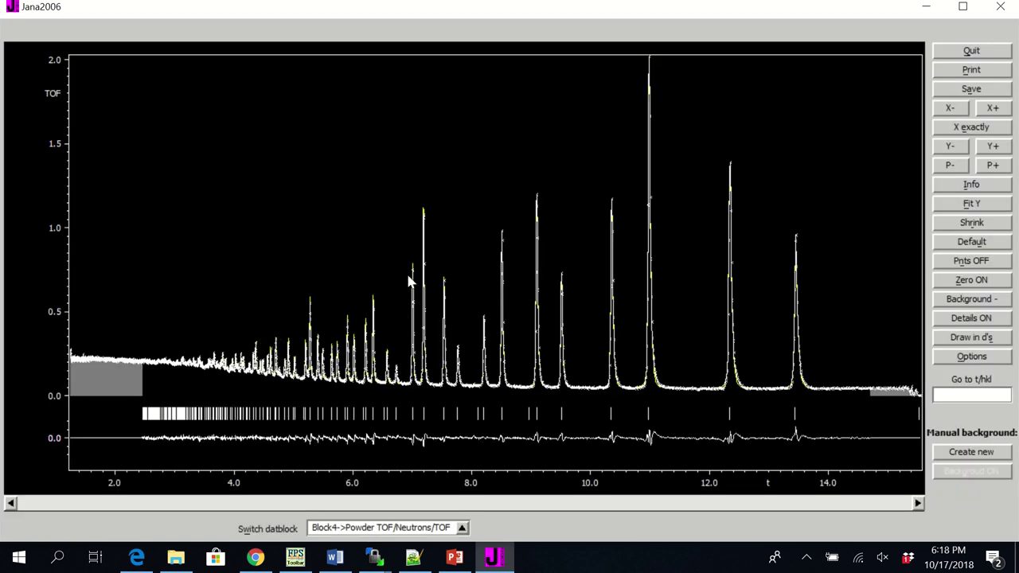
drag(257, 391, 500, 223)
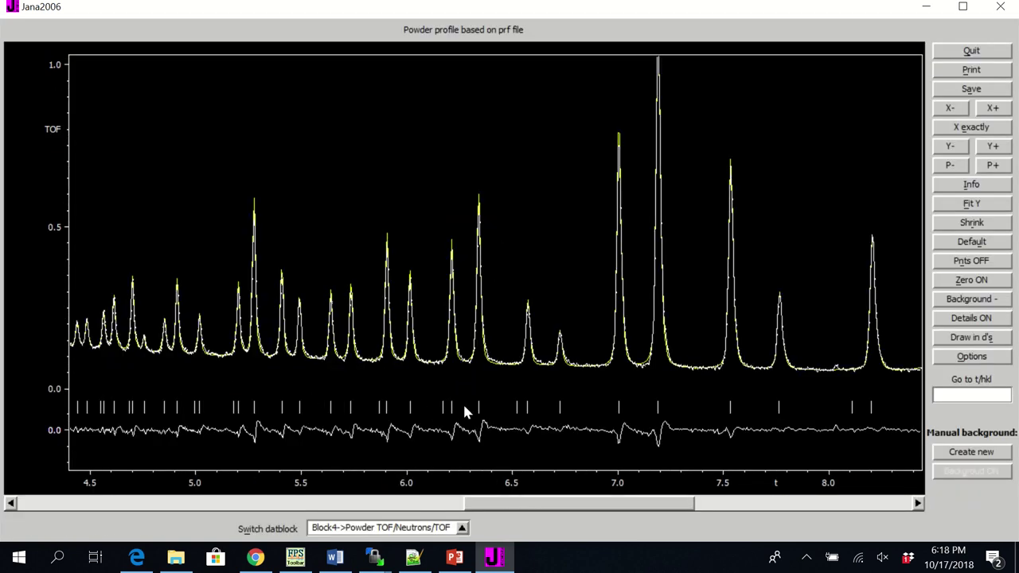
click(971, 52)
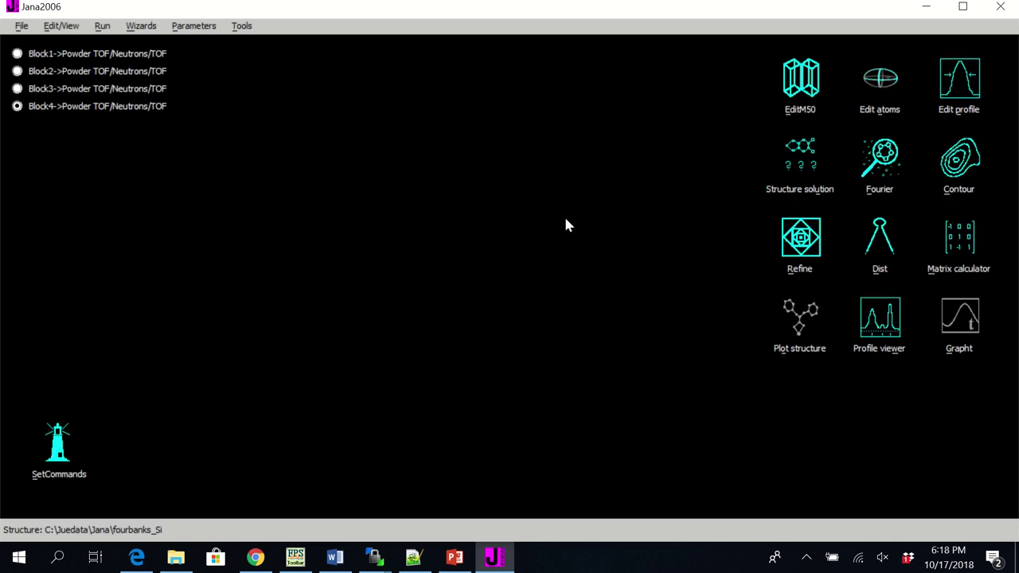
- Turn on the pseudo-absorption correction in Block1's powder options and enable refinement of its coefficient
click(20, 54)
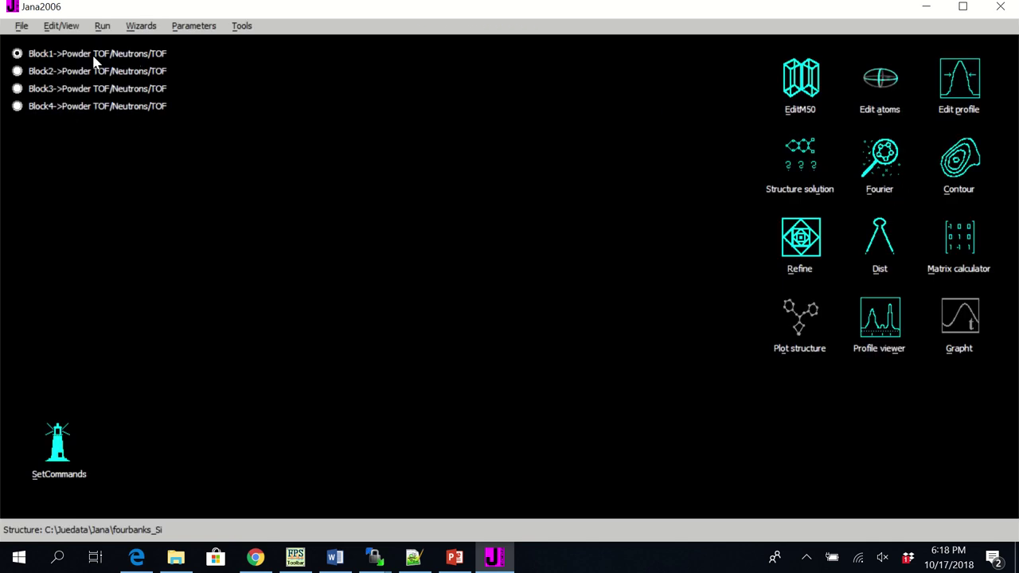
click(961, 78)
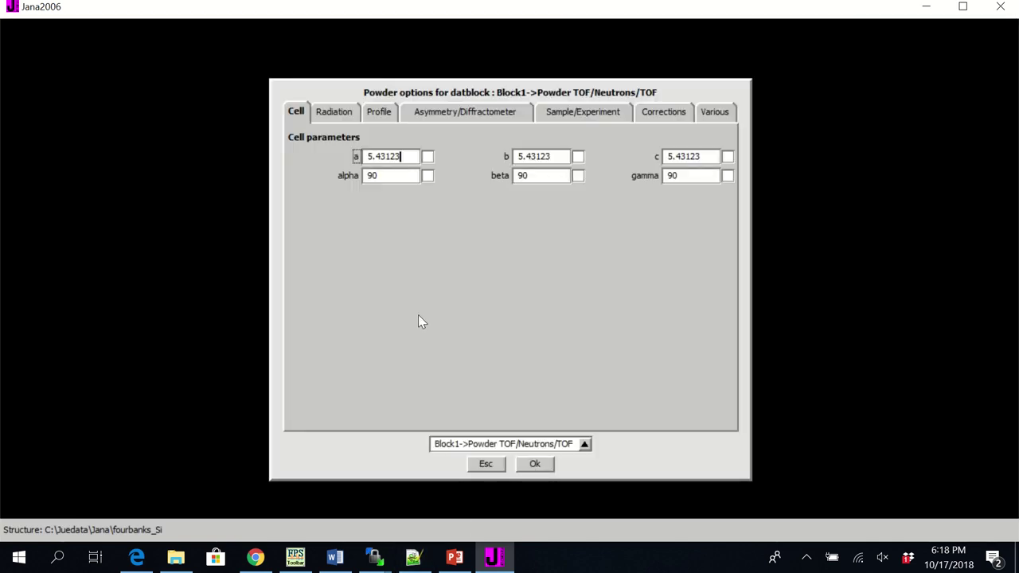
click(381, 113)
click(464, 112)
click(380, 112)
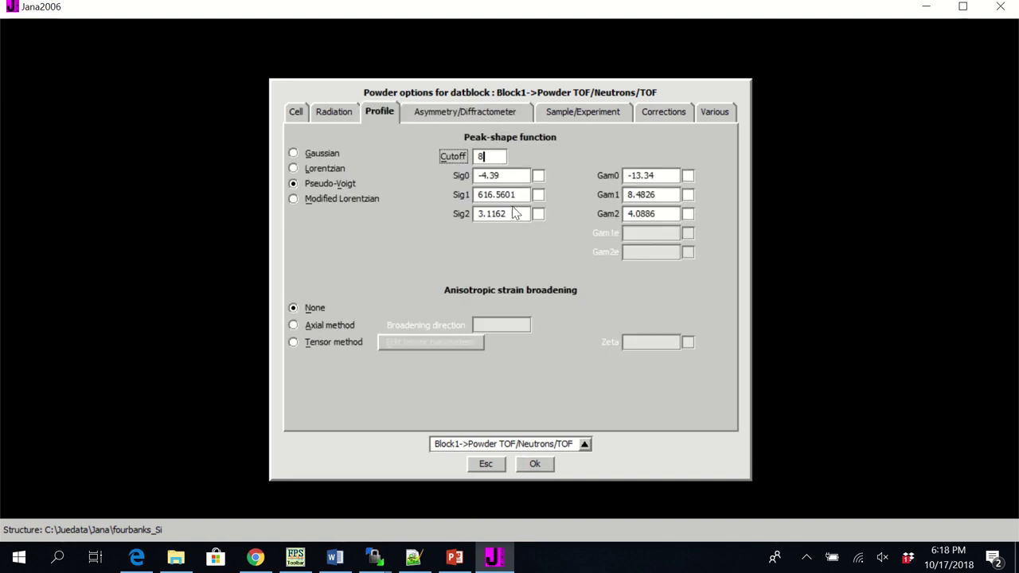
click(559, 117)
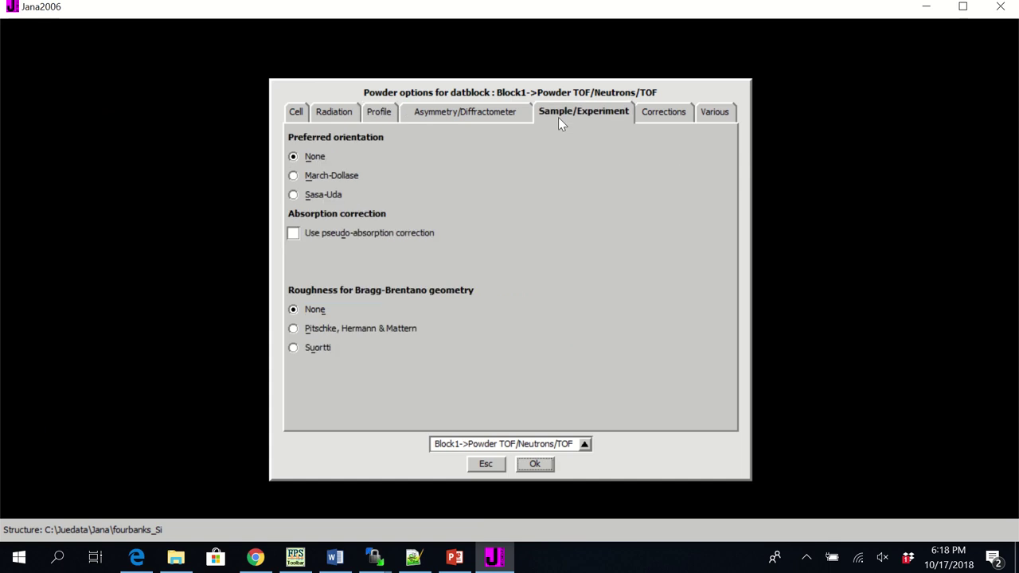
click(677, 112)
click(604, 112)
click(293, 233)
click(527, 234)
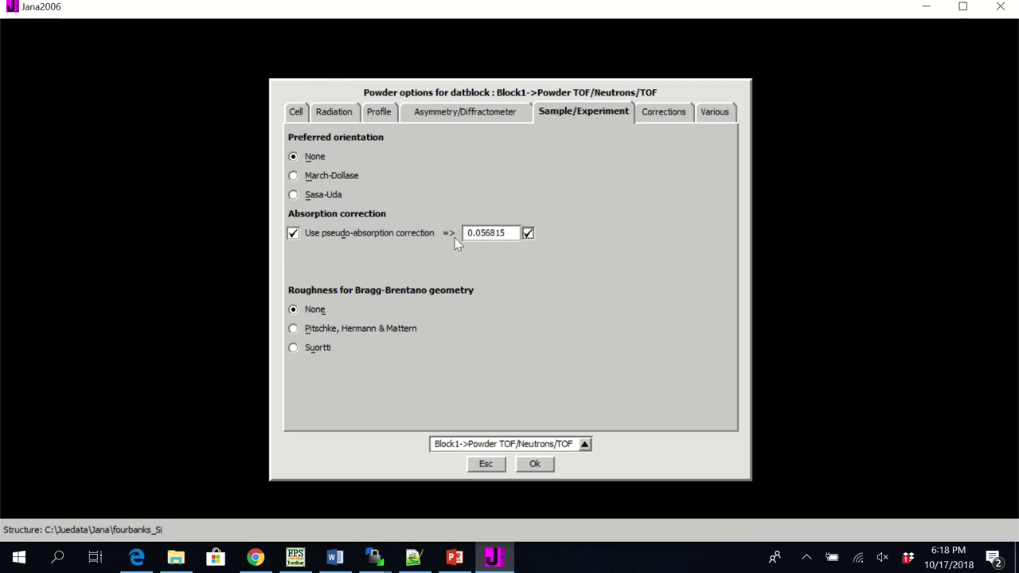